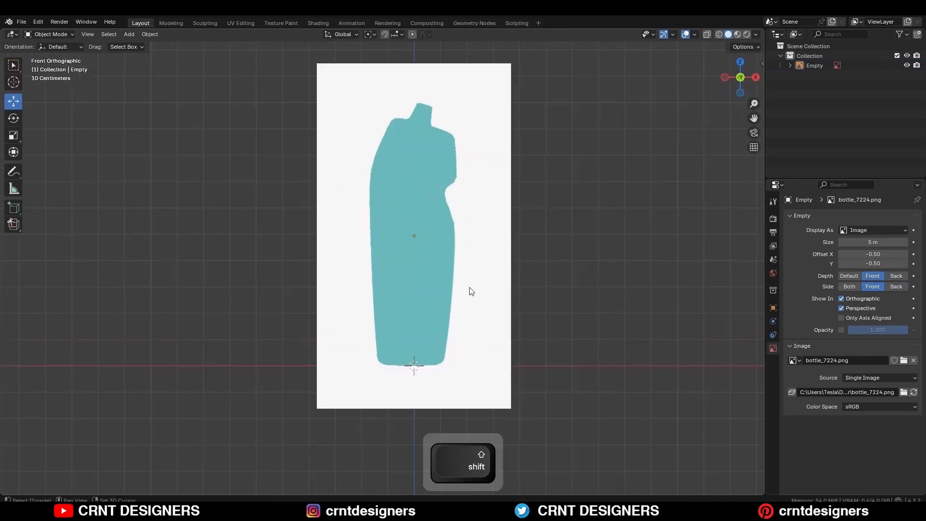
# Enable opacity on the bottle reference image and set it to 0.5
pyautogui.scroll(1, 478, 242)
pyautogui.click(482, 239)
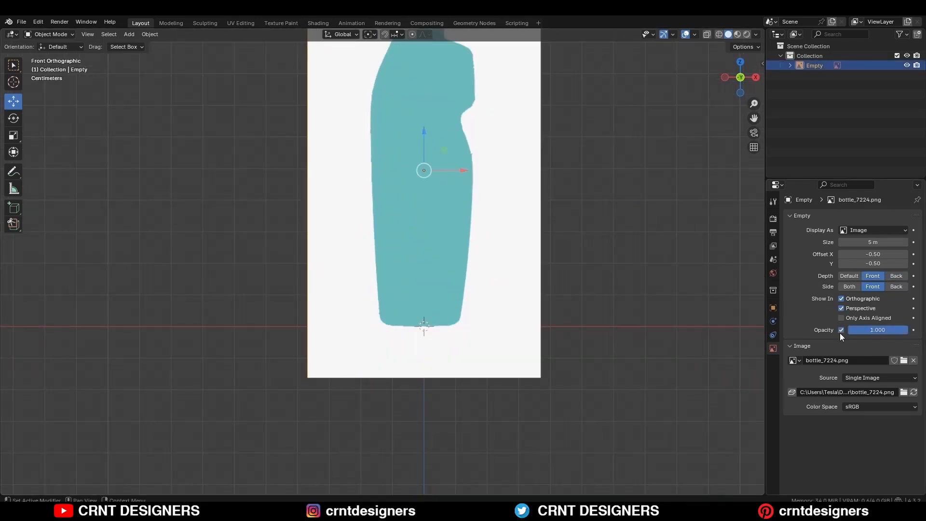
pyautogui.keyDown('ctrl'); pyautogui.moveTo(898, 330); pyautogui.dragTo(878, 329); pyautogui.keyUp('ctrl')
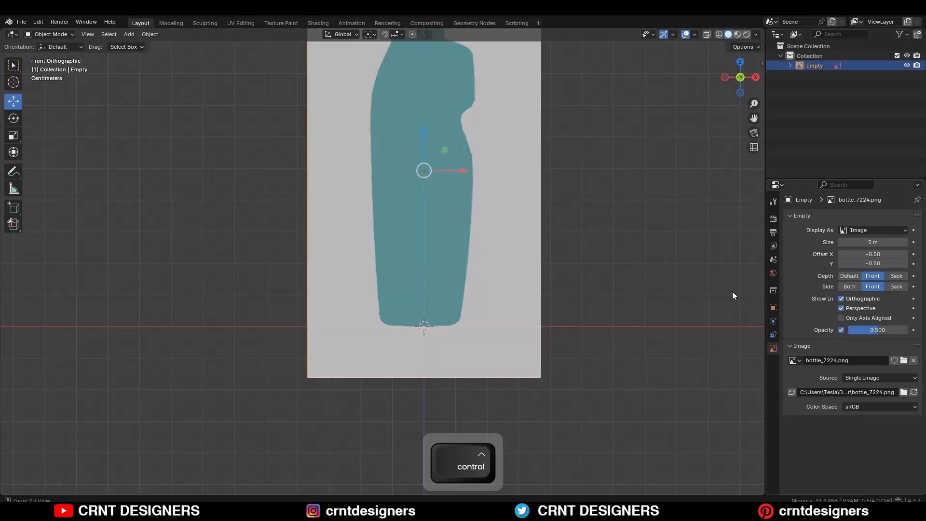
# Add a Bézier curve at the world origin and rotate it 90° in the front view so it stands upright
pyautogui.keyDown('shift'); pyautogui.moveTo(733, 295); pyautogui.dragTo(712, 388, button='middle'); pyautogui.keyUp('shift')
pyautogui.hotkey('shift', 'a')
pyautogui.moveTo(638, 141)
pyautogui.click(681, 140)
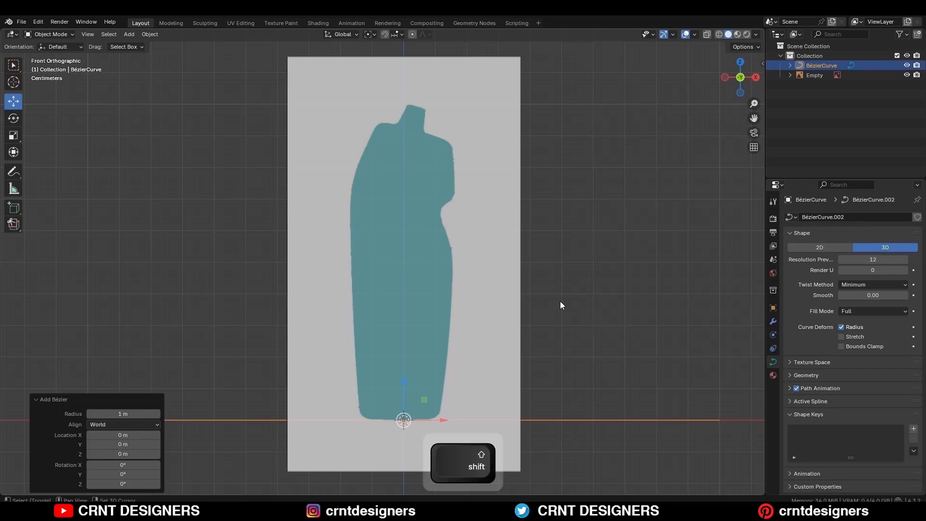
pyautogui.keyDown('shift'); pyautogui.moveTo(560, 301); pyautogui.dragTo(573, 238, button='middle'); pyautogui.keyUp('shift')
pyautogui.press('r')
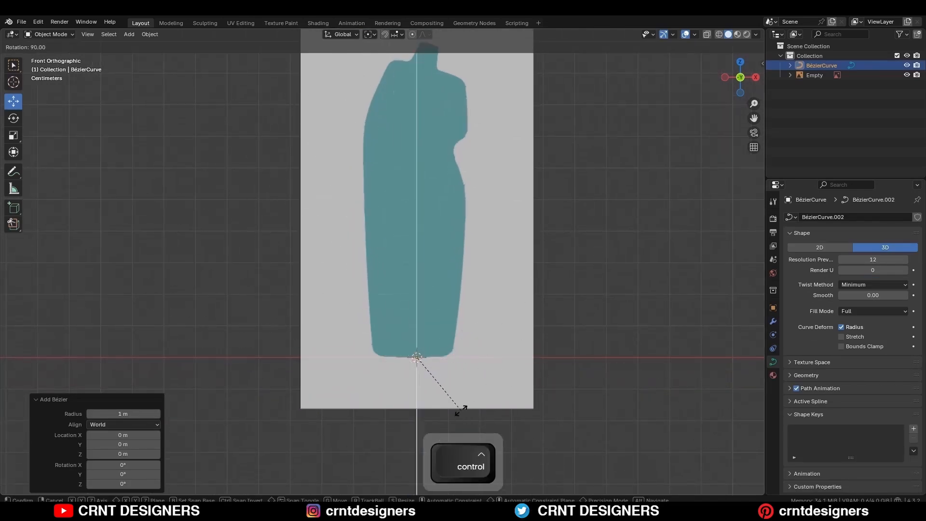
pyautogui.keyDown('ctrl'); pyautogui.click(459, 408); pyautogui.keyUp('ctrl')
# Edit the curve from the right view and flatten all its points by scaling to 0 along Y
pyautogui.click(756, 77)
pyautogui.press('Tab')
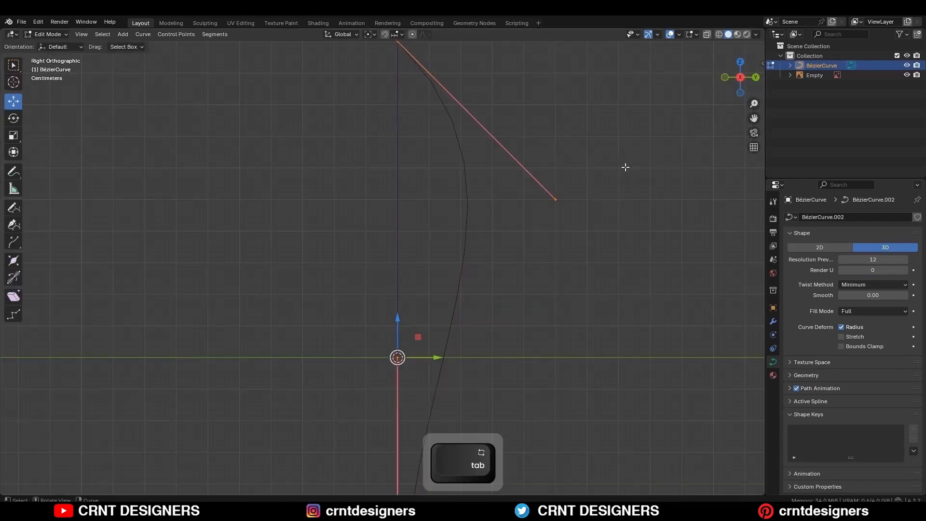
pyautogui.press('a')
pyautogui.press('s')
pyautogui.press('y')
pyautogui.press('0')
pyautogui.press('Return')
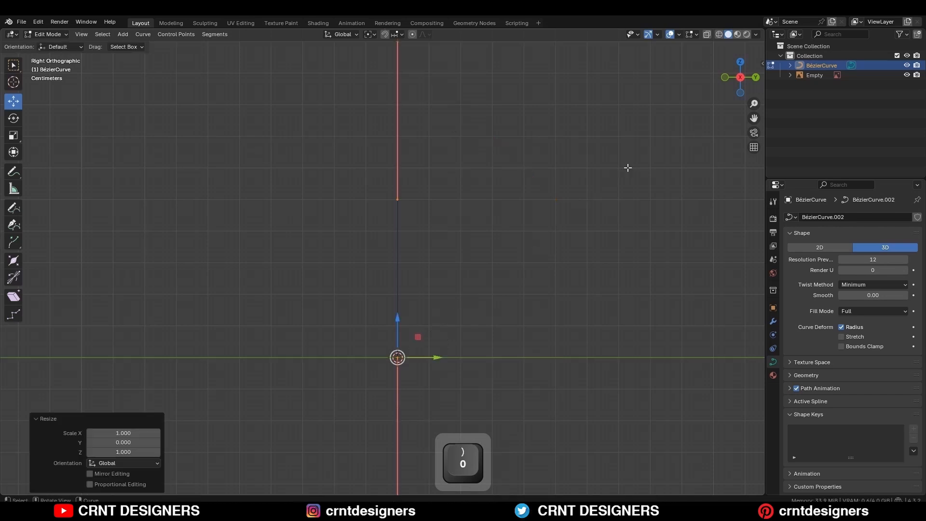
# Scale down the handles of the curve's lower control point, then leave curve editing
pyautogui.scroll(-6, 617, 184)
pyautogui.click(415, 368)
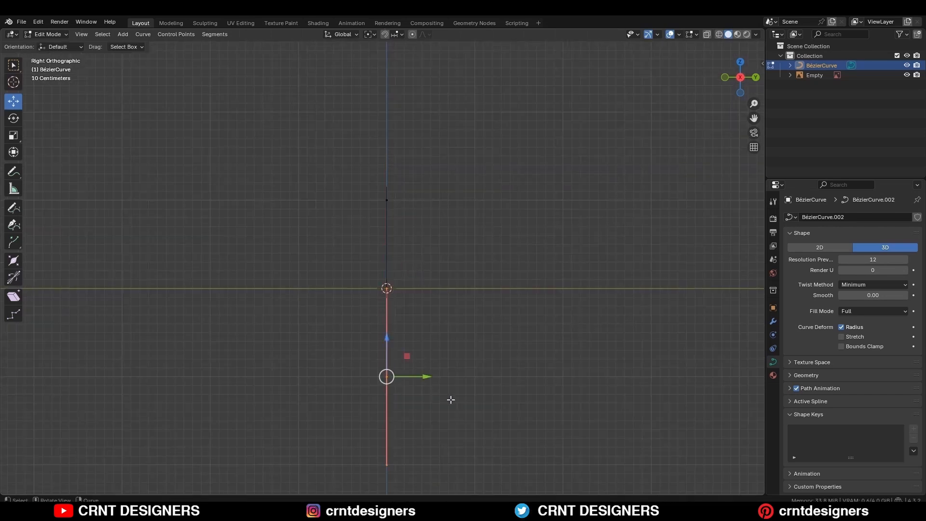
pyautogui.press('s')
pyautogui.keyDown('ctrl'); pyautogui.click(458, 267); pyautogui.keyUp('ctrl')
pyautogui.press('Tab')
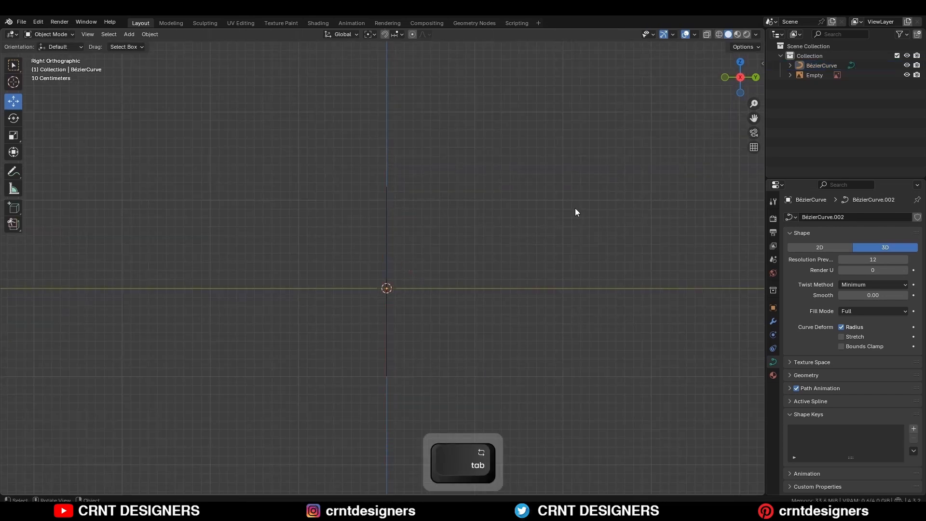
# In the front view, move the curve's lower control point to the bottle's bottom-right corner
pyautogui.press('KP_1')
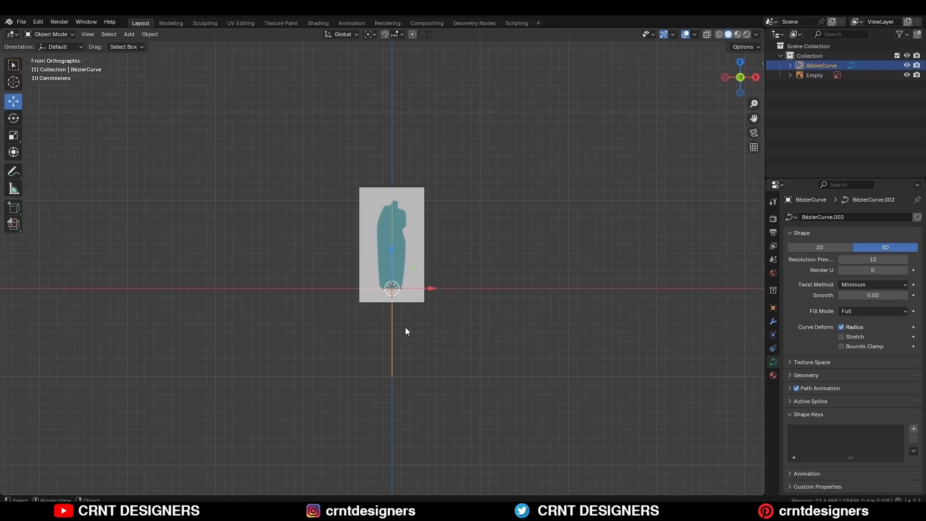
pyautogui.scroll(5, 406, 331)
pyautogui.press('Tab')
pyautogui.keyDown('shift'); pyautogui.moveTo(430, 379); pyautogui.dragTo(425, 298, button='middle'); pyautogui.keyUp('shift')
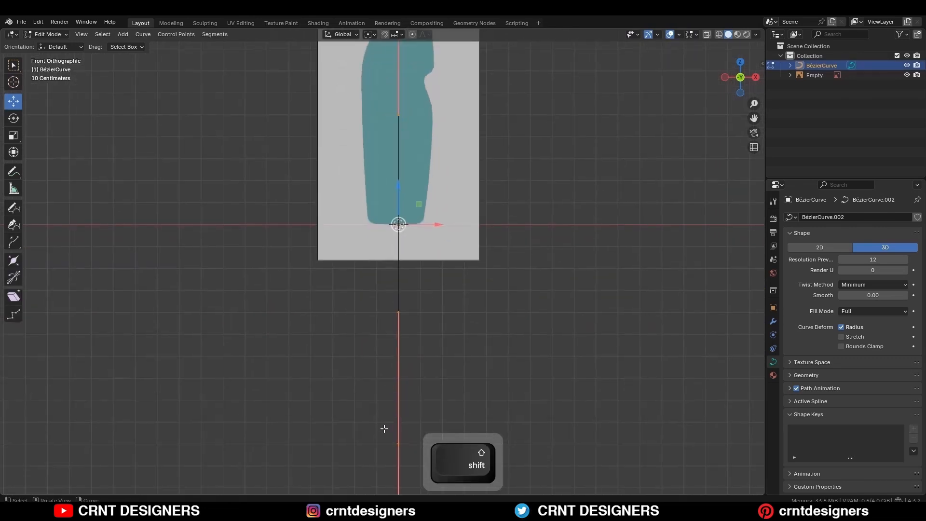
pyautogui.click(399, 444)
pyautogui.press('g')
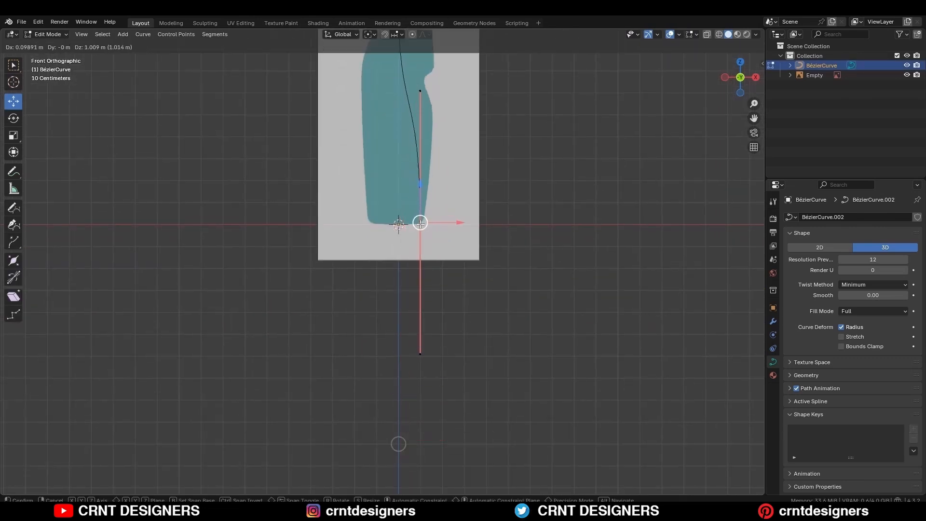
pyautogui.click(421, 224)
pyautogui.scroll(4, 424, 231)
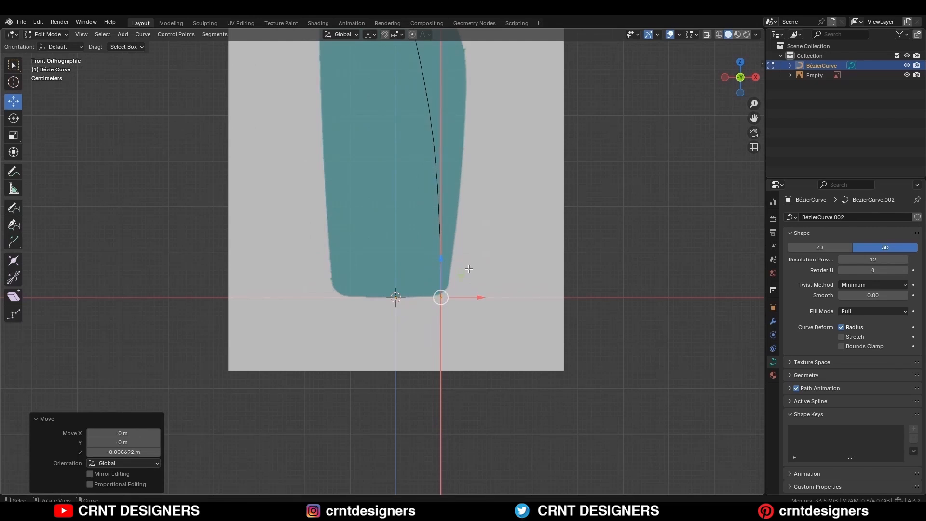
# Rotate the bottom point's handles about 7.5°, shift the point slightly outward along X, and rescale its handles to follow the right side
pyautogui.press('r')
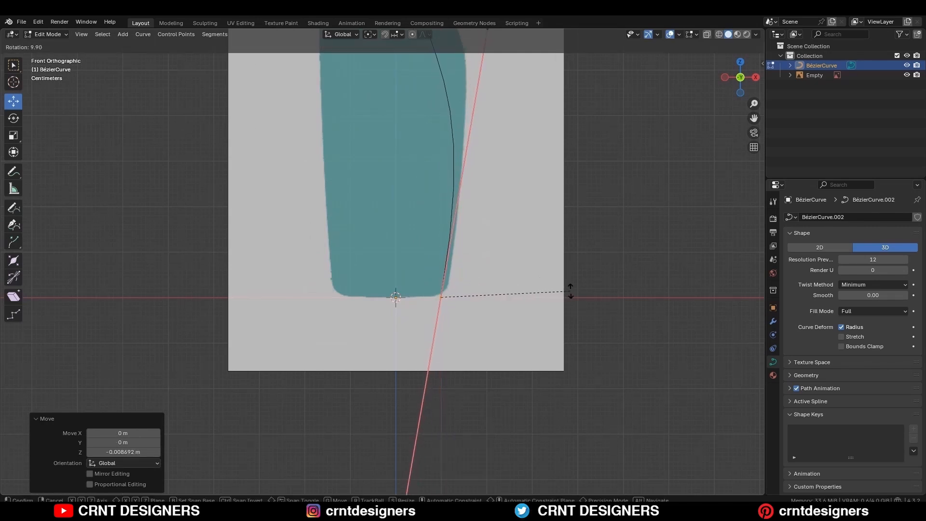
pyautogui.click(583, 286)
pyautogui.press('g')
pyautogui.press('x')
pyautogui.press('Escape')
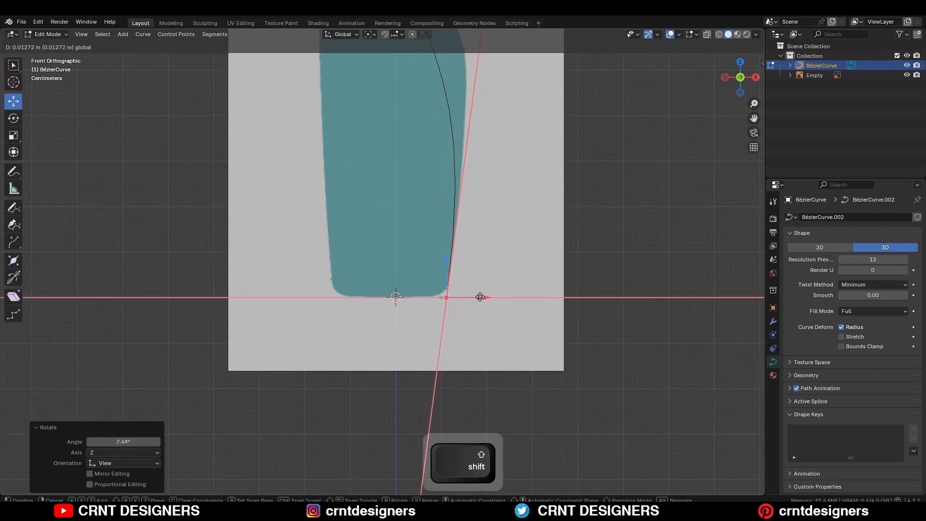
pyautogui.press('s')
pyautogui.click(536, 254)
# Move the curve's top control point to the right-side bulge just below the grip notch, rotating and shortening its handles
pyautogui.keyDown('shift'); pyautogui.moveTo(522, 233); pyautogui.dragTo(513, 328, button='middle'); pyautogui.keyUp('shift')
pyautogui.scroll(-3, 490, 254)
pyautogui.moveTo(429, 60); pyautogui.dragTo(322, 125)
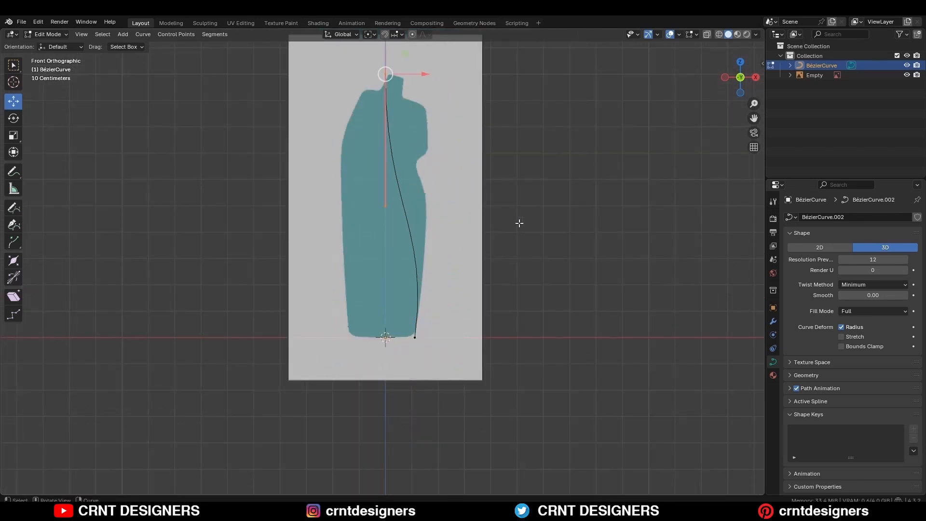
pyautogui.press('r')
pyautogui.keyDown('ctrl'); pyautogui.click(616, 165); pyautogui.keyUp('ctrl')
pyautogui.press('s')
pyautogui.click(497, 167)
pyautogui.moveTo(387, 81); pyautogui.dragTo(428, 203)
pyautogui.press('s')
pyautogui.click(477, 233)
# Scale the bottom point's handles to 0.5 and rotate the bulge point's handles 20° to upright
pyautogui.moveTo(454, 311); pyautogui.dragTo(389, 367)
pyautogui.press('s')
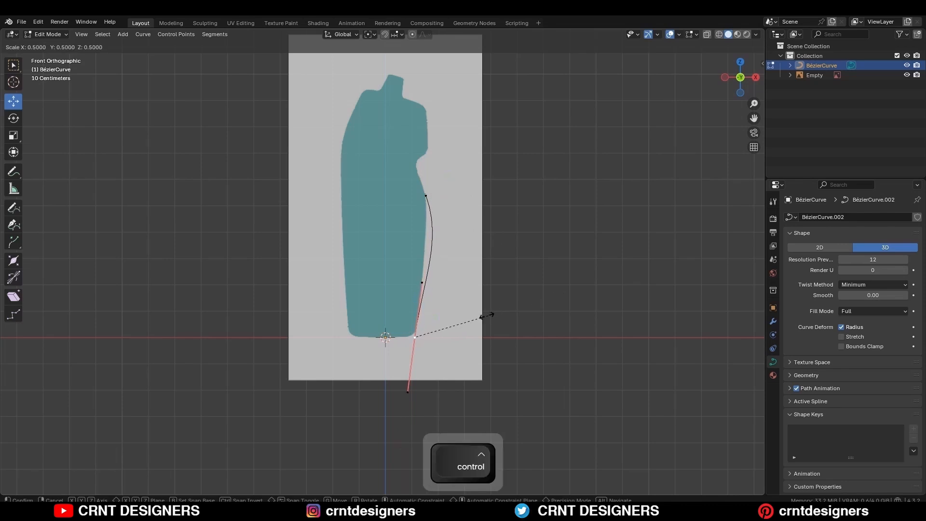
pyautogui.keyDown('ctrl'); pyautogui.click(486, 316); pyautogui.keyUp('ctrl')
pyautogui.click(427, 196)
pyautogui.press('r')
pyautogui.keyDown('ctrl'); pyautogui.click(533, 270); pyautogui.keyUp('ctrl')
pyautogui.scroll(2, 526, 241)
pyautogui.keyDown('shift'); pyautogui.moveTo(524, 231); pyautogui.dragTo(504, 277, button='middle'); pyautogui.keyUp('shift')
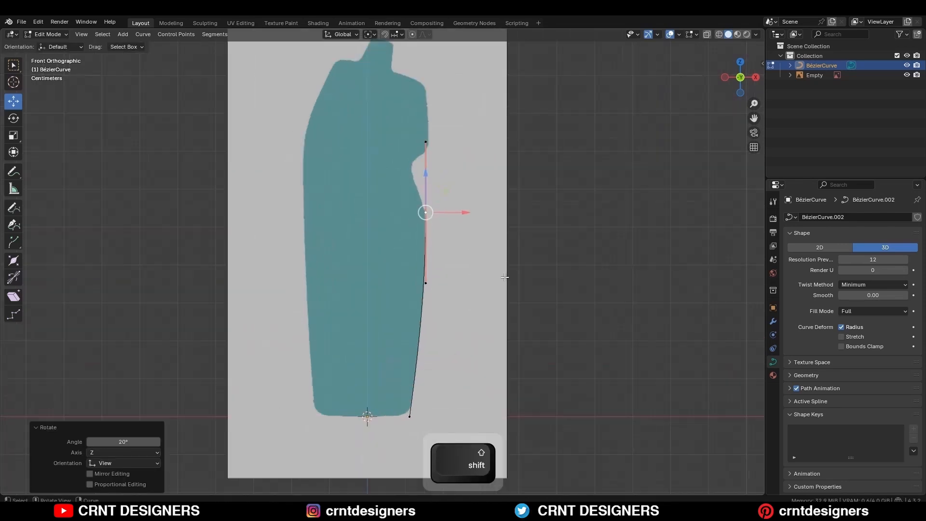
# Extrude a new control point into the innermost part of the grip notch and scale its handles to about 0.589
pyautogui.scroll(1, 505, 278)
pyautogui.keyDown('shift'); pyautogui.moveTo(456, 201); pyautogui.dragTo(456, 244, button='middle'); pyautogui.keyUp('shift')
pyautogui.press('e')
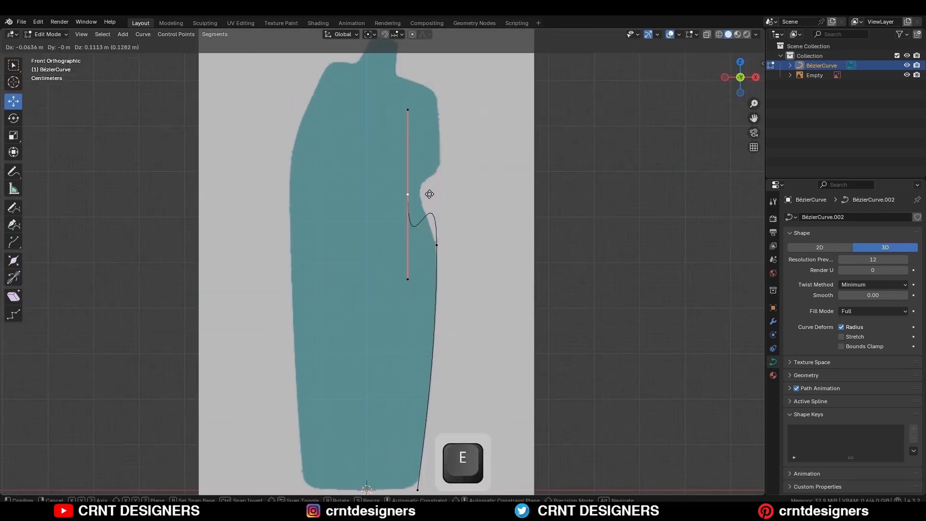
pyautogui.click(441, 186)
pyautogui.press('s')
pyautogui.click(429, 241)
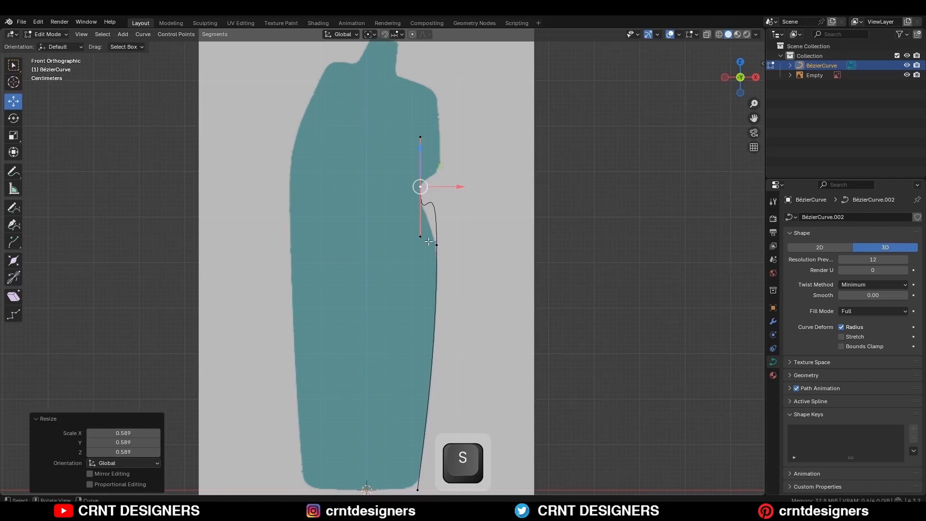
# Scale down the notch point's handles further, by about 0.701
pyautogui.click(428, 241)
pyautogui.press('s')
pyautogui.click(474, 222)
pyautogui.click(421, 186)
pyautogui.press('s')
pyautogui.click(473, 223)
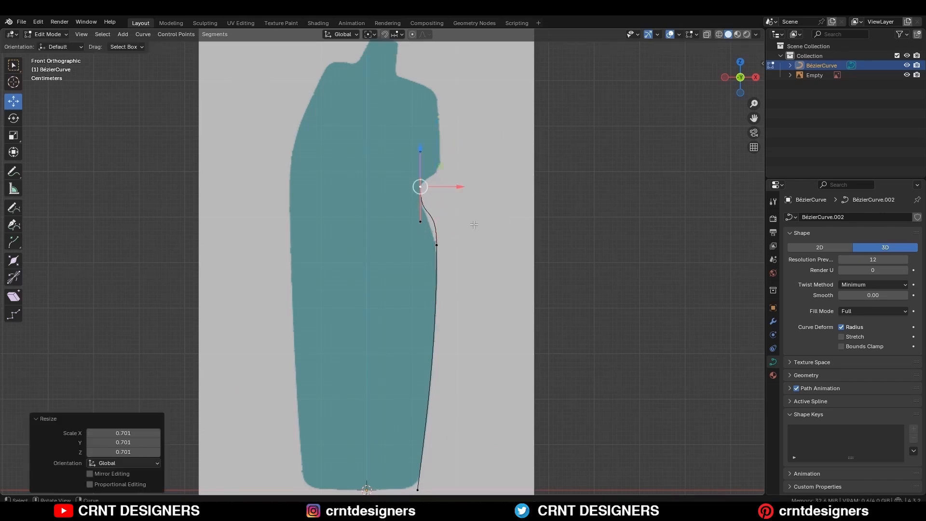
# Adjust and shorten the bulge point's upper and lower handles, then nudge the point so the curve follows the outline below the notch
pyautogui.click(437, 203)
pyautogui.moveTo(437, 202); pyautogui.dragTo(432, 204)
pyautogui.click(437, 245)
pyautogui.click(445, 329)
pyautogui.moveTo(445, 329); pyautogui.dragTo(443, 277)
pyautogui.click(437, 245)
pyautogui.press('s')
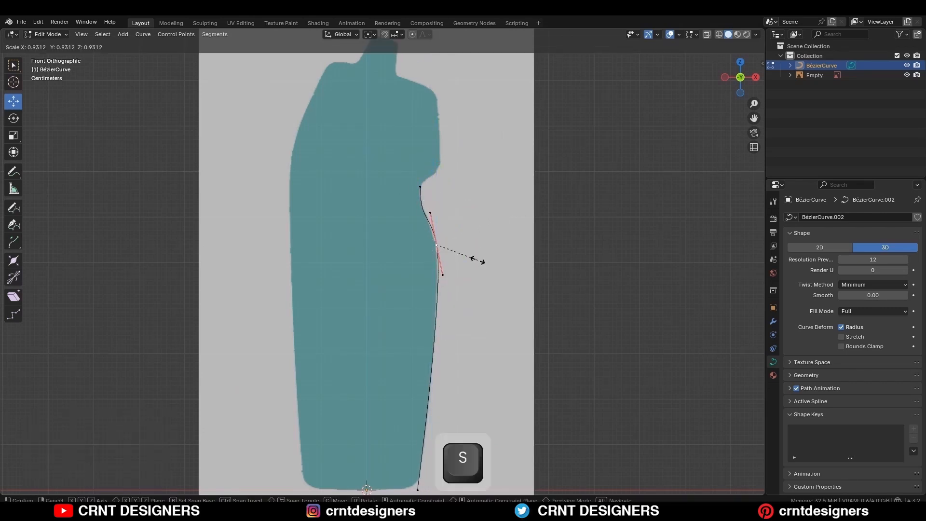
pyautogui.click(476, 257)
pyautogui.keyDown('shift'); pyautogui.moveTo(458, 245); pyautogui.dragTo(453, 241); pyautogui.keyUp('shift')
# Shorten the notch point's lower handle to fit the curve to the outline
pyautogui.click(421, 187)
pyautogui.click(420, 220)
pyautogui.moveTo(420, 215); pyautogui.dragTo(420, 205)
pyautogui.click(420, 186)
# Extrude a control point to the overhang edge just above the grip notch and rescale its handles
pyautogui.keyDown('shift'); pyautogui.moveTo(427, 184); pyautogui.dragTo(417, 224, button='middle'); pyautogui.keyUp('shift')
pyautogui.press('e')
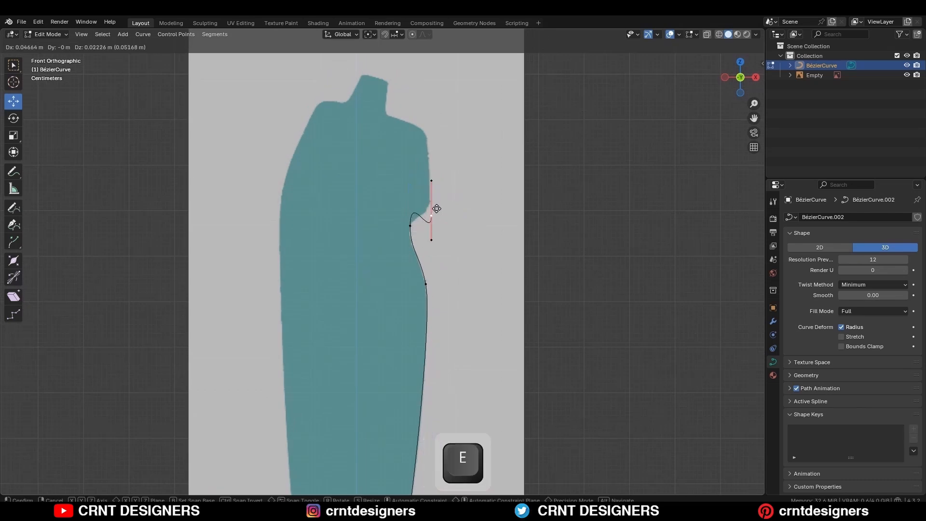
pyautogui.click(435, 201)
pyautogui.press('s')
pyautogui.click(463, 228)
# Adjust the handles of the overhang and notch points so the curve follows the ledge between them
pyautogui.click(428, 174)
pyautogui.press('g')
pyautogui.click(424, 148)
pyautogui.click(410, 226)
pyautogui.click(410, 191)
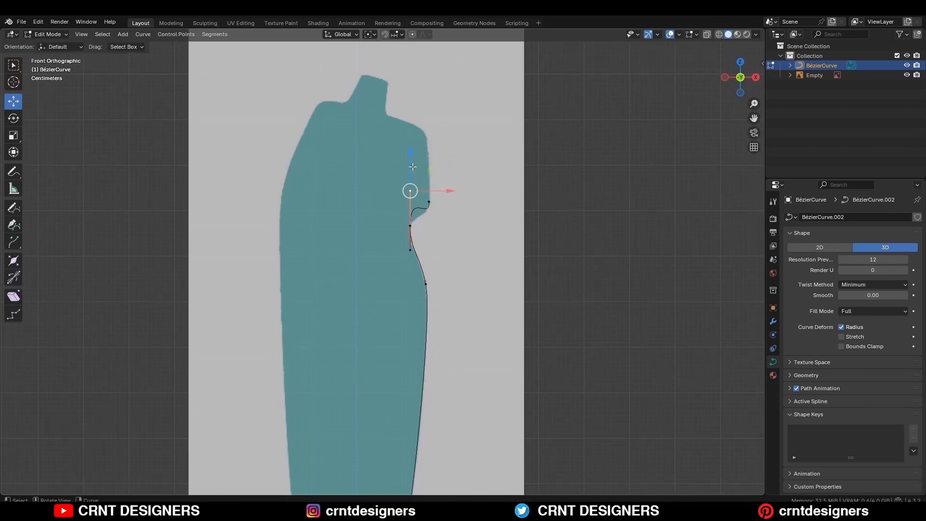
pyautogui.click(429, 202)
pyautogui.moveTo(413, 166); pyautogui.dragTo(435, 200)
# Extrude a control point up to the bottle's right shoulder corner and rotate its handles to match the side
pyautogui.keyDown('shift'); pyautogui.moveTo(436, 201); pyautogui.dragTo(431, 246, button='middle'); pyautogui.keyUp('shift')
pyautogui.press('e')
pyautogui.click(428, 181)
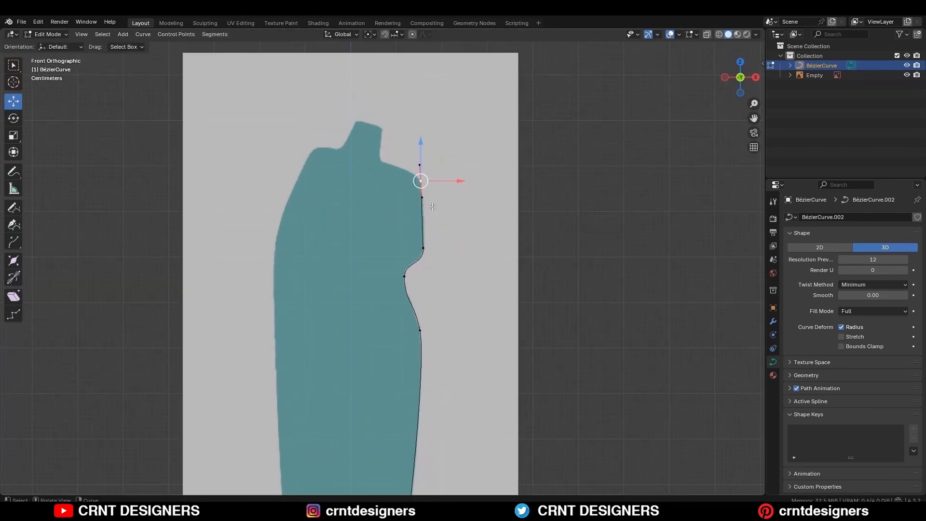
pyautogui.press('r')
pyautogui.click(484, 184)
pyautogui.click(486, 185)
# Select all points of the curve and set the preview resolution to 8
pyautogui.scroll(-3, 507, 242)
pyautogui.keyDown('shift'); pyautogui.moveTo(510, 264); pyautogui.dragTo(513, 185, button='middle'); pyautogui.keyUp('shift')
pyautogui.press('a')
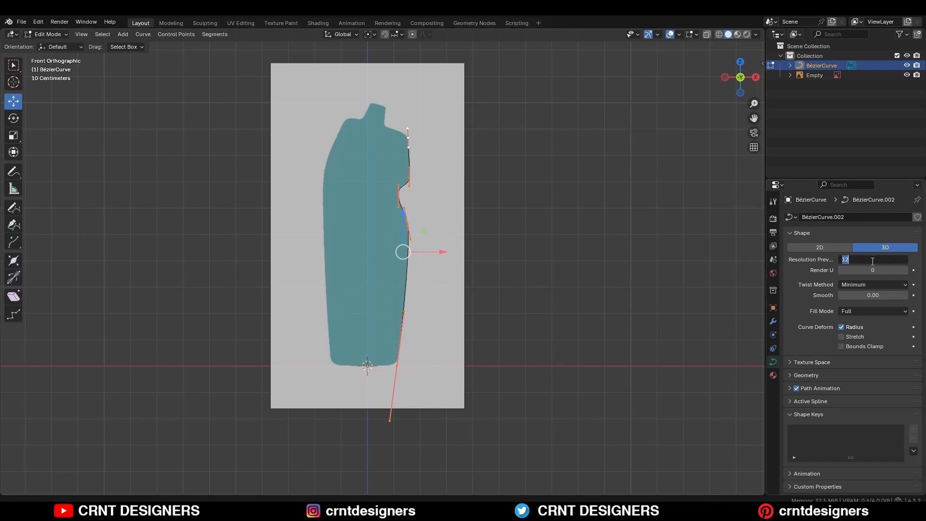
pyautogui.write('8')
pyautogui.press('Return')
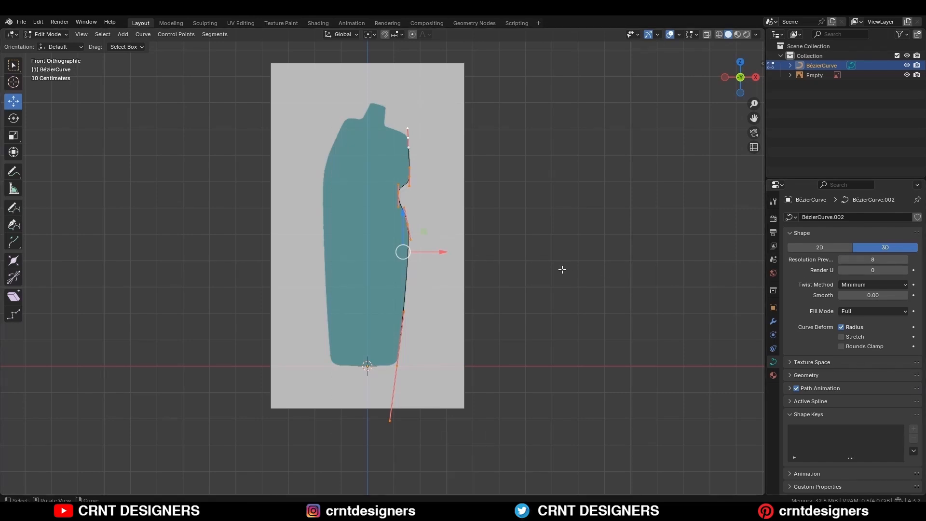
# Duplicate the right-side profile in place and move the copy along X to the bottle's bottom-left corner
pyautogui.hotkey('shift', 'd')
pyautogui.rightClick(459, 246)
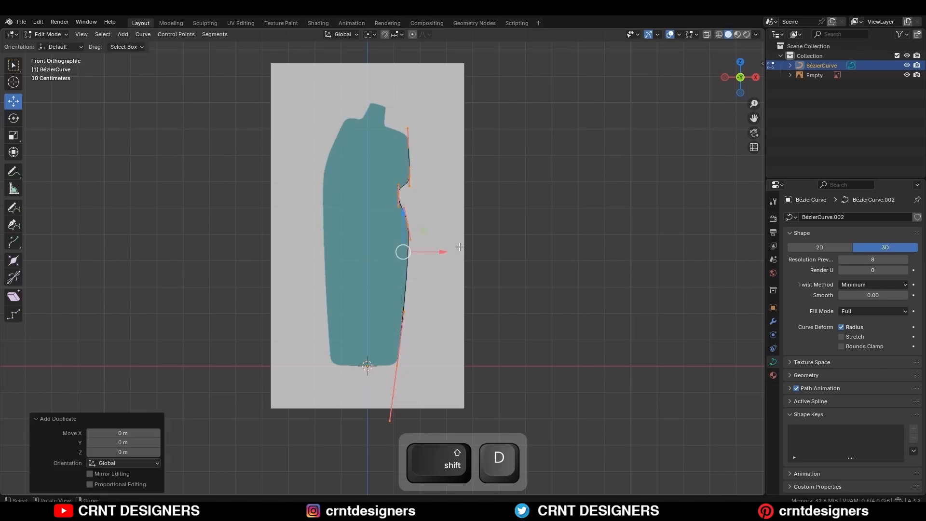
pyautogui.moveTo(442, 256); pyautogui.dragTo(380, 259)
# Rotate the handles of the copied curve's bottom point about -14.2° to follow the bottle's left side
pyautogui.click(340, 355)
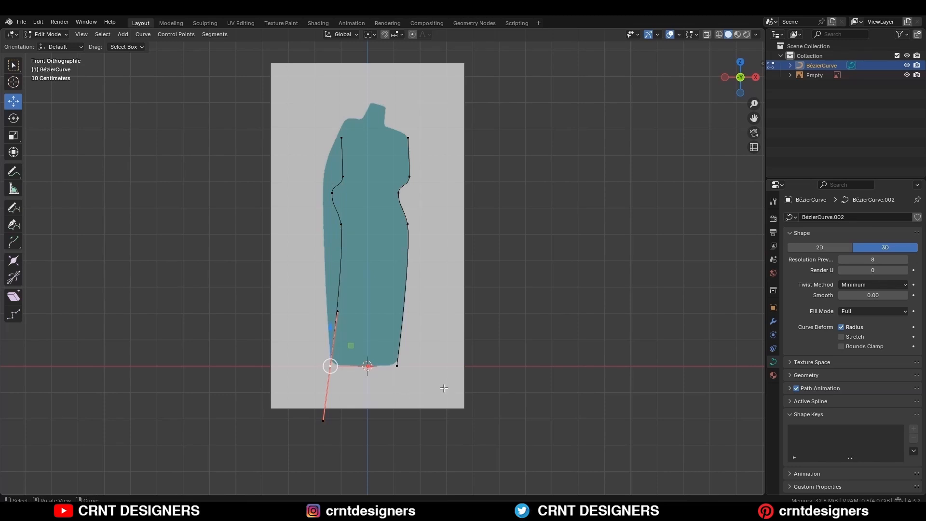
pyautogui.press('r')
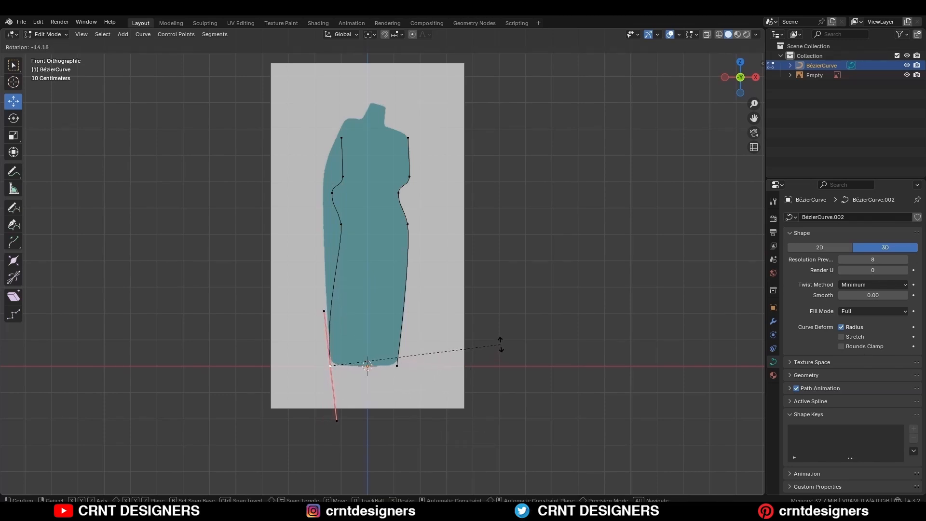
pyautogui.click(501, 345)
# Move the copied curve's bulge and notch points outward along X onto the bottle's left outline
pyautogui.click(341, 225)
pyautogui.moveTo(384, 225); pyautogui.dragTo(365, 226)
pyautogui.keyDown('shift'); pyautogui.moveTo(365, 226); pyautogui.dragTo(374, 303, button='middle'); pyautogui.keyUp('shift')
pyautogui.scroll(2, 376, 301)
pyautogui.click(319, 275)
pyautogui.moveTo(345, 277); pyautogui.dragTo(331, 277)
# Rotate the left bulge point's handles to follow the outline, and nudge it and the bottom-left point slightly inward along X
pyautogui.click(306, 320)
pyautogui.press('r')
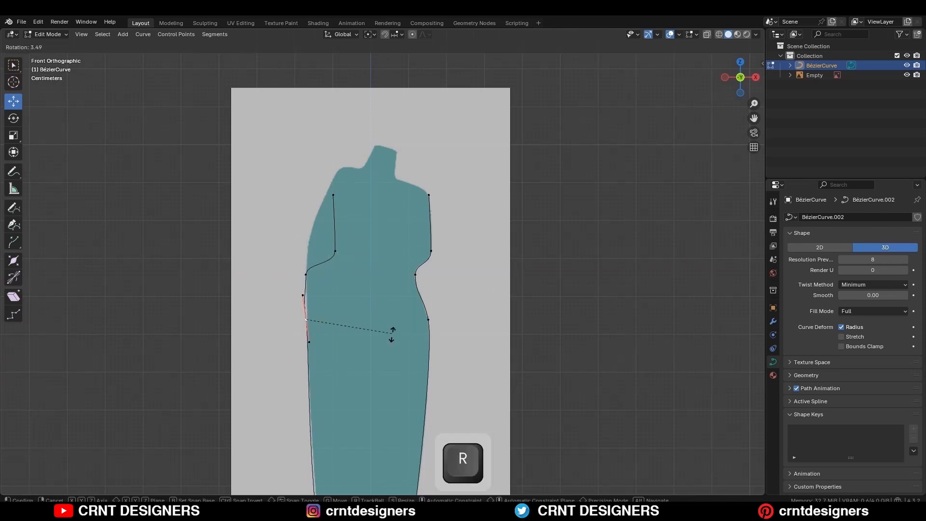
pyautogui.click(384, 341)
pyautogui.keyDown('shift'); pyautogui.moveTo(343, 319); pyautogui.dragTo(345, 320); pyautogui.keyUp('shift')
pyautogui.keyDown('shift'); pyautogui.moveTo(341, 349); pyautogui.dragTo(332, 249, button='middle'); pyautogui.keyUp('shift')
pyautogui.click(308, 422)
pyautogui.keyDown('shift'); pyautogui.moveTo(339, 422); pyautogui.dragTo(345, 424); pyautogui.keyUp('shift')
# Reposition the copied curve's overhang point on the left outline and rotate the upper points' handles to follow the left shoulder slope
pyautogui.keyDown('shift'); pyautogui.moveTo(332, 198); pyautogui.dragTo(341, 316, button='middle'); pyautogui.keyUp('shift')
pyautogui.click(334, 268)
pyautogui.moveTo(356, 269); pyautogui.dragTo(329, 263)
pyautogui.moveTo(307, 240); pyautogui.dragTo(345, 187)
pyautogui.press('r')
pyautogui.click(397, 273)
pyautogui.click(333, 212)
pyautogui.keyDown('shift'); pyautogui.moveTo(368, 197); pyautogui.dragTo(364, 213, button='middle'); pyautogui.keyUp('shift')
pyautogui.press('r')
pyautogui.click(365, 263)
# Clear the point selection, finish editing the curve, and hide the bottle reference image from the viewport
pyautogui.keyDown('shift'); pyautogui.moveTo(365, 262); pyautogui.dragTo(365, 270, button='middle'); pyautogui.keyUp('shift')
pyautogui.scroll(1, 365, 270)
pyautogui.click(457, 178)
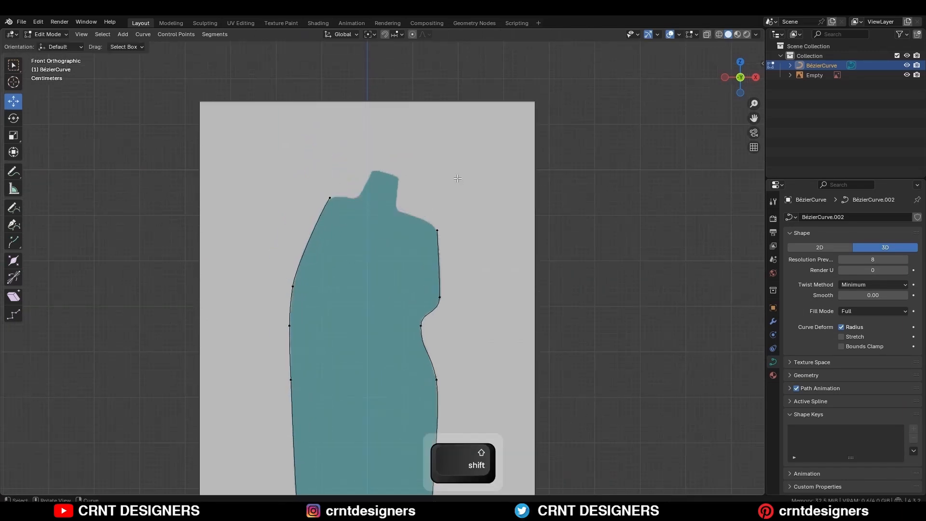
pyautogui.scroll(-5, 457, 203)
pyautogui.keyDown('shift'); pyautogui.moveTo(458, 238); pyautogui.dragTo(462, 222, button='middle'); pyautogui.keyUp('shift')
pyautogui.click(815, 75)
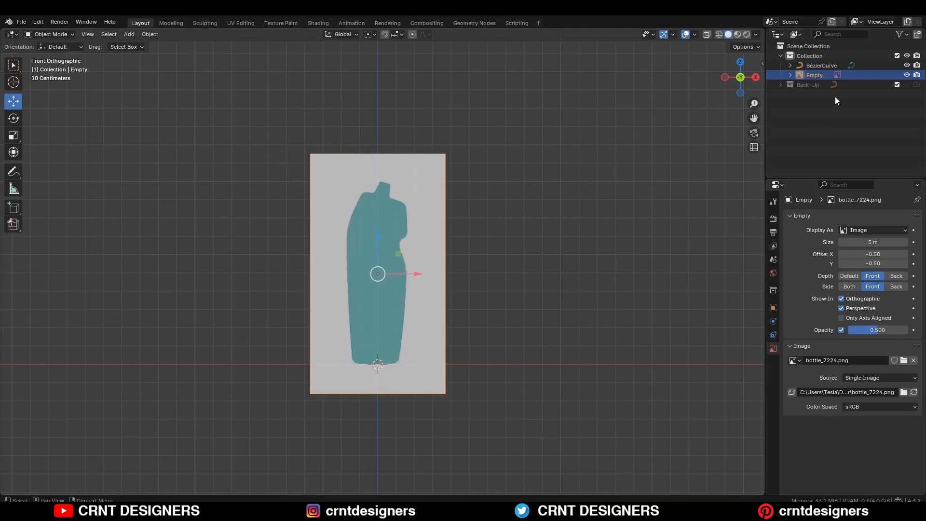
pyautogui.click(907, 75)
# Set the traced profile curve's preview resolution to 4, convert it to a mesh, and show its vertices in Edit Mode
pyautogui.click(409, 234)
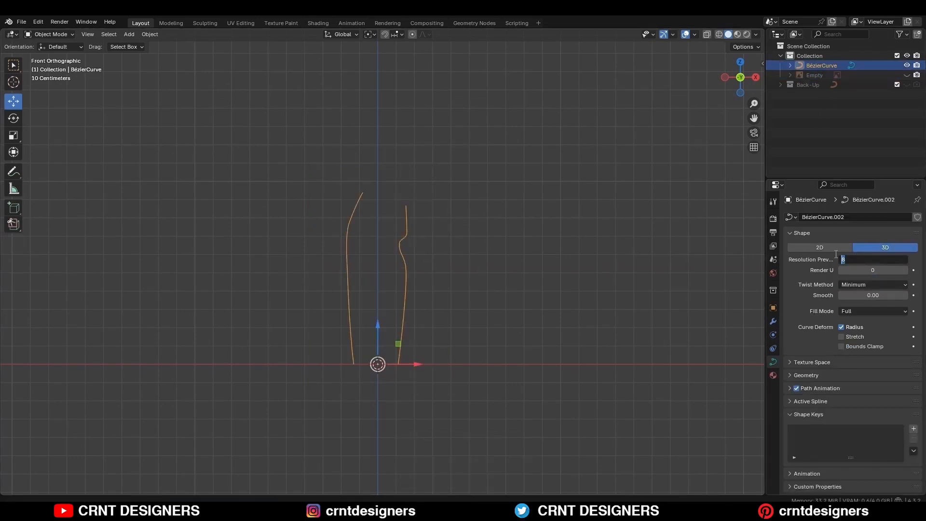
pyautogui.scroll(4, 393, 247)
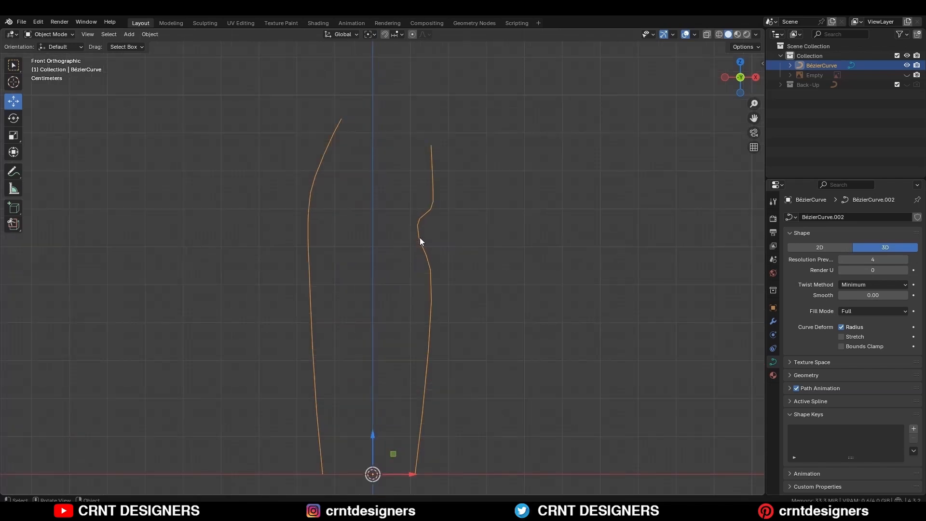
pyautogui.rightClick(521, 180)
pyautogui.moveTo(521, 181)
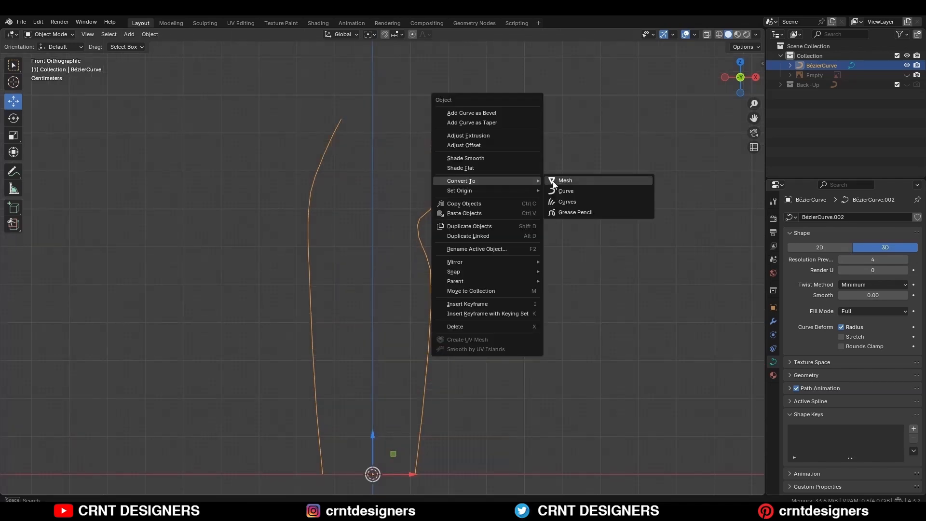
pyautogui.click(567, 180)
pyautogui.press('Tab')
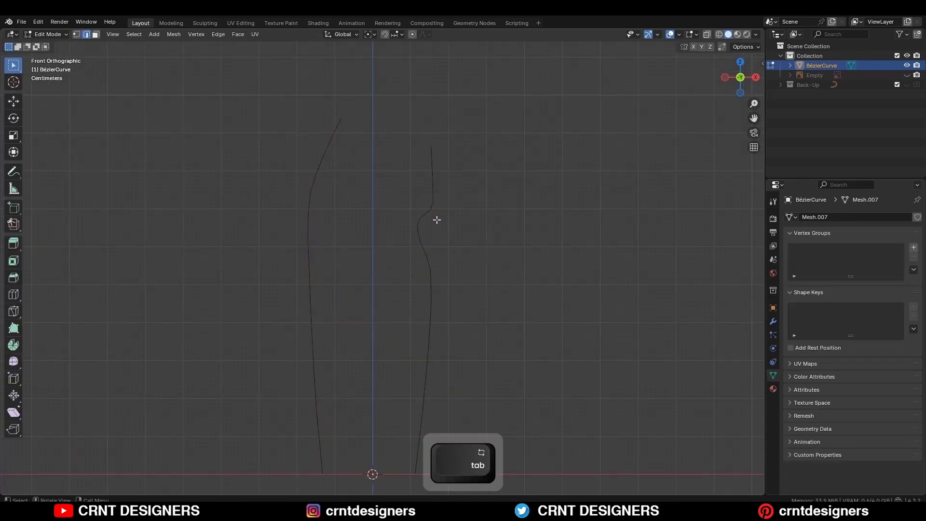
pyautogui.press('1')
pyautogui.keyDown('shift'); pyautogui.scroll(-5, 399, 314); pyautogui.keyUp('shift')
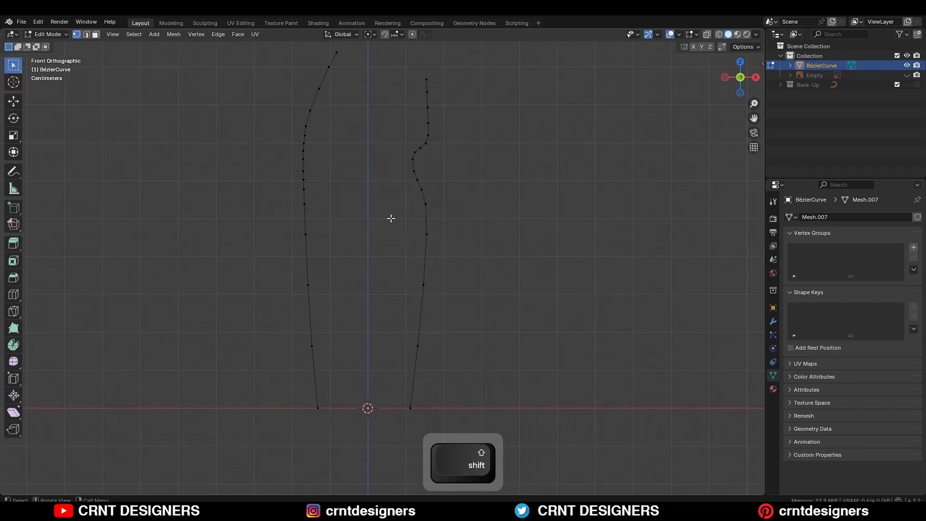
# Add a 16-vertex mesh circle at the origin and scale it down to about 0.124 to match the bottle's base width
pyautogui.press('Tab')
pyautogui.hotkey('shift', 'a')
pyautogui.moveTo(293, 210)
pyautogui.click(397, 229)
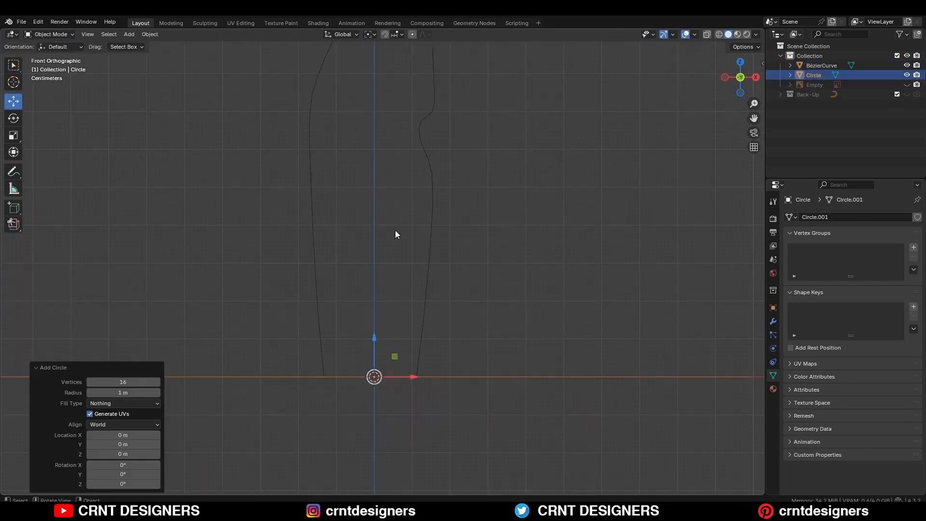
pyautogui.press('s')
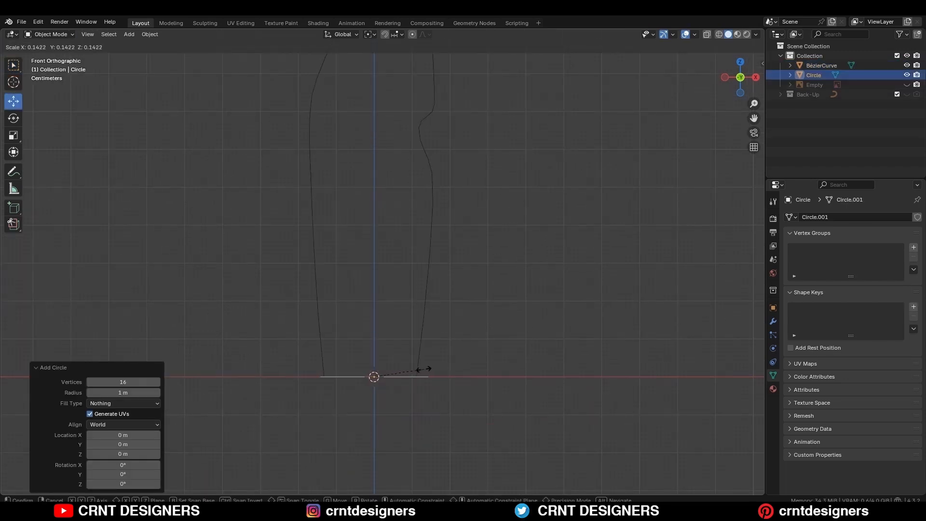
pyautogui.press('ctrl')
pyautogui.press('shift')
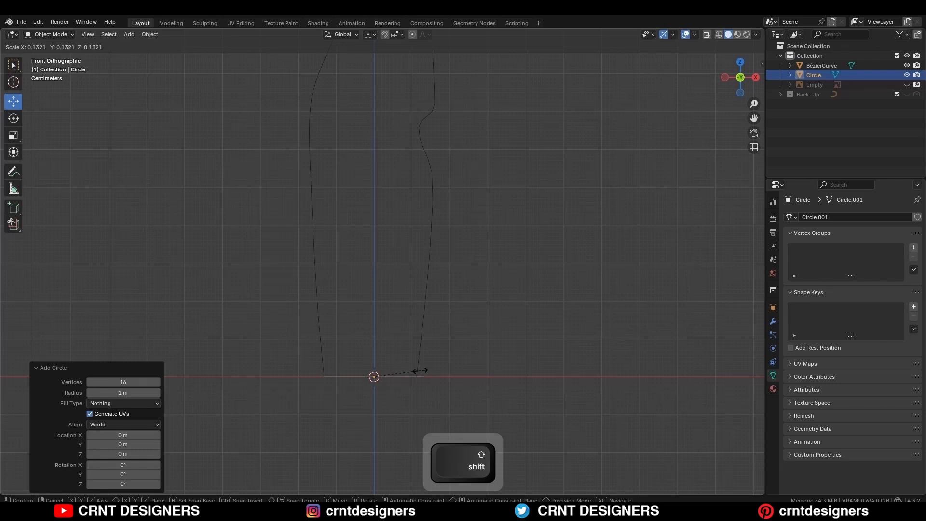
pyautogui.click(394, 375)
# Fit the base circle's vertices between the bottom points of both traced outlines in Edit Mode
pyautogui.keyDown('shift'); pyautogui.moveTo(450, 354); pyautogui.dragTo(486, 310, button='middle'); pyautogui.keyUp('shift')
pyautogui.scroll(4, 486, 310)
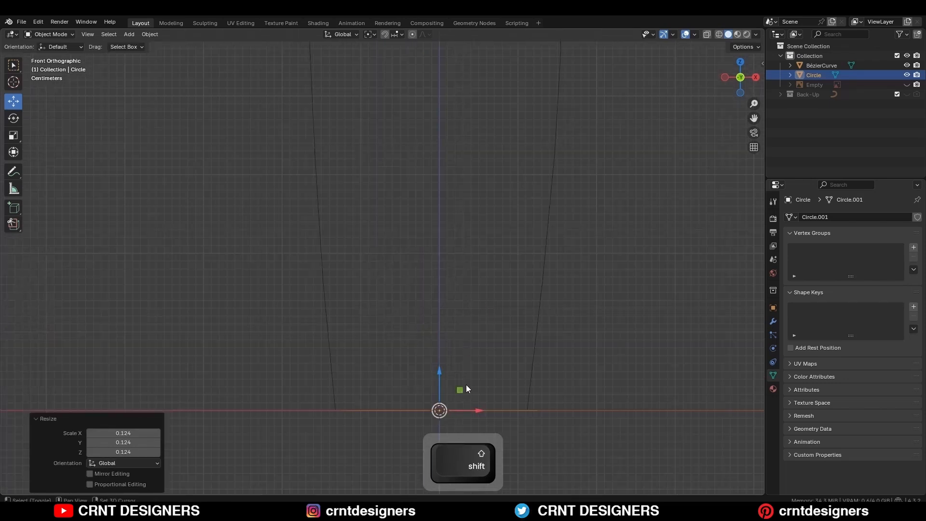
pyautogui.press('Tab')
pyautogui.moveTo(511, 369); pyautogui.dragTo(439, 323, button='middle')
pyautogui.press('Tab')
pyautogui.scroll(-7, 522, 280)
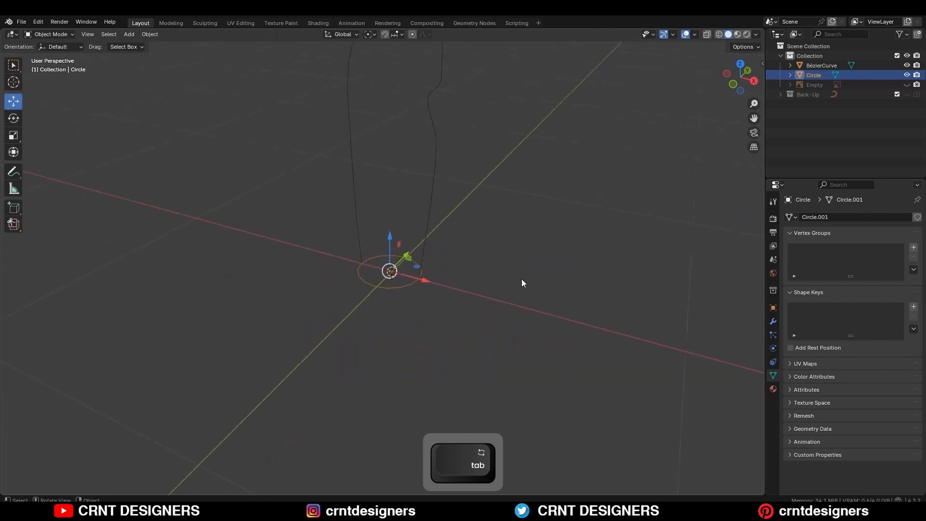
# Join the profile mesh with the circle into one object and enter Edit Mode in front view
pyautogui.keyDown('shift'); pyautogui.moveTo(450, 210); pyautogui.dragTo(426, 316, button='middle'); pyautogui.keyUp('shift')
pyautogui.keyDown('shift'); pyautogui.moveTo(450, 245); pyautogui.dragTo(340, 398); pyautogui.keyUp('shift')
pyautogui.rightClick(463, 233)
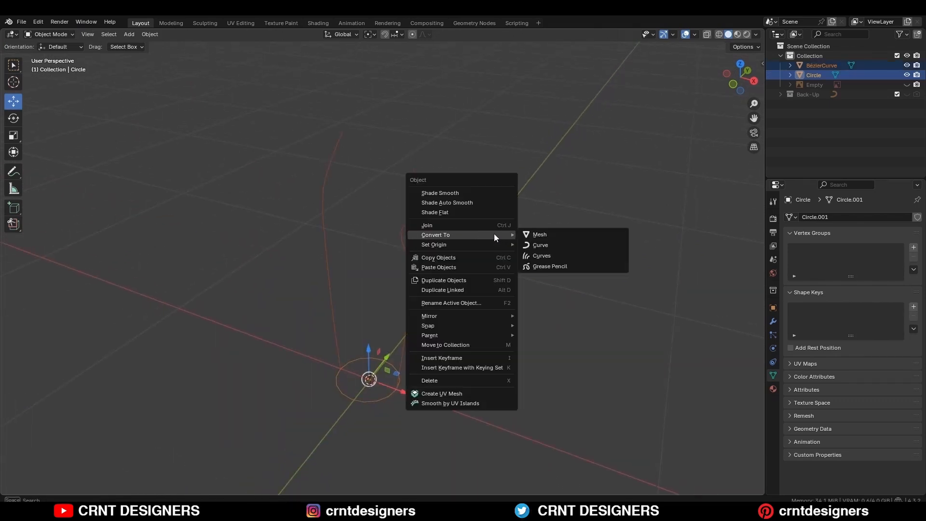
pyautogui.click(459, 221)
pyautogui.press('Tab')
pyautogui.press('KP_1')
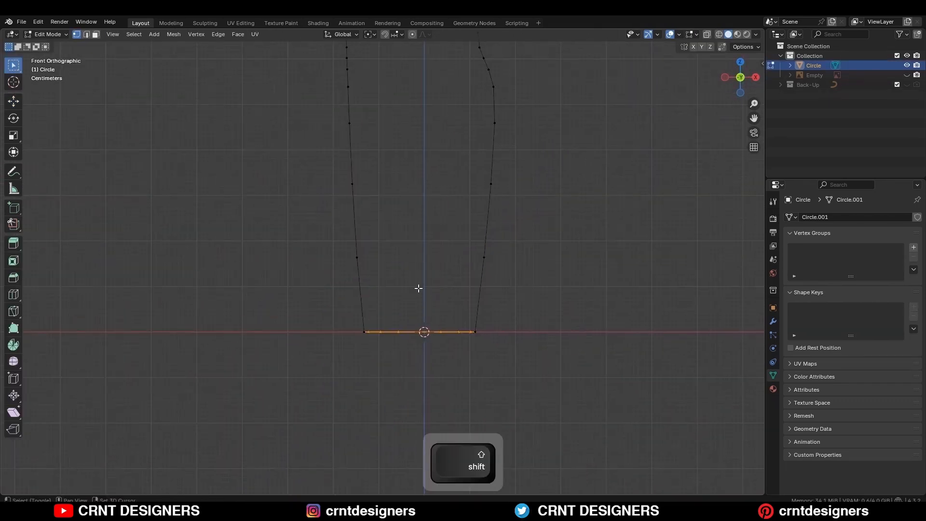
# Duplicate the base ring and raise it about 0.165 m along Z to the next pair of profile points
pyautogui.hotkey('shift', 'd')
pyautogui.rightClick(421, 269)
pyautogui.moveTo(420, 303); pyautogui.dragTo(421, 290)
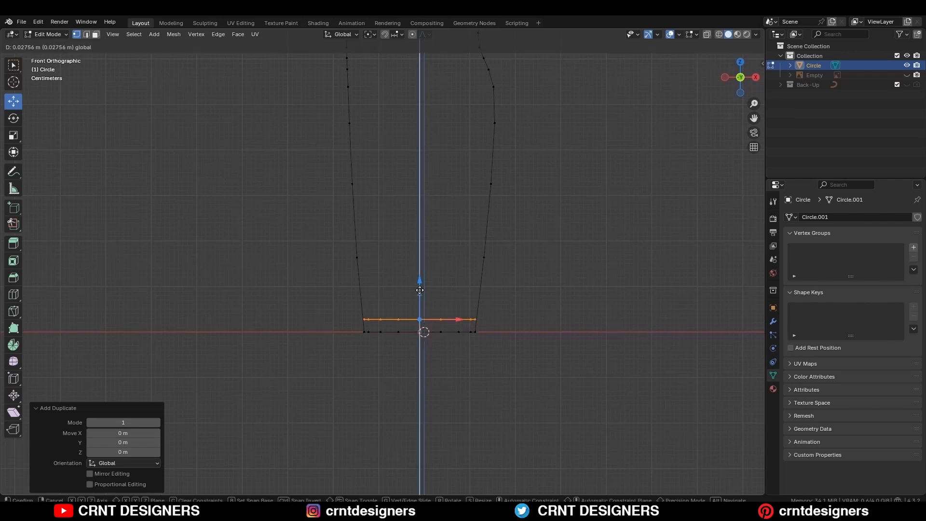
pyautogui.keyDown('shift'); pyautogui.moveTo(412, 235); pyautogui.dragTo(411, 228); pyautogui.keyUp('shift')
pyautogui.click(410, 217)
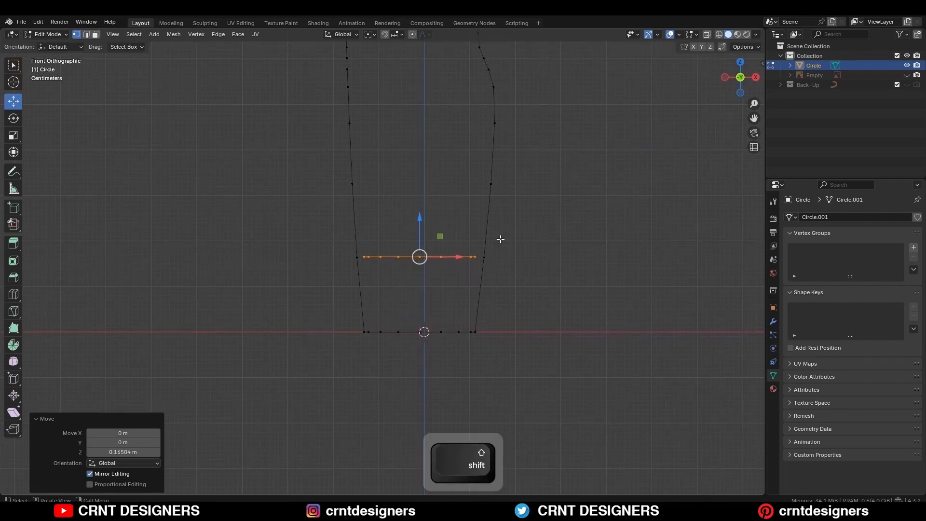
# Scale the second ring up and nudge it along X and Z so both ends meet the outline points
pyautogui.scroll(4, 500, 238)
pyautogui.press('s')
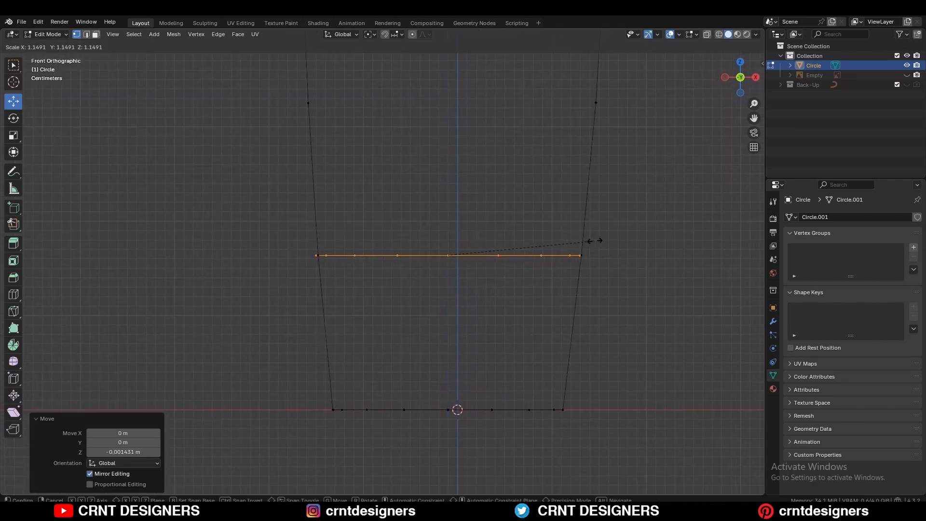
pyautogui.click(594, 241)
pyautogui.keyDown('shift'); pyautogui.moveTo(444, 234); pyautogui.dragTo(443, 233); pyautogui.keyUp('shift')
pyautogui.keyDown('shift'); pyautogui.moveTo(486, 255); pyautogui.dragTo(507, 255); pyautogui.keyUp('shift')
pyautogui.press('s')
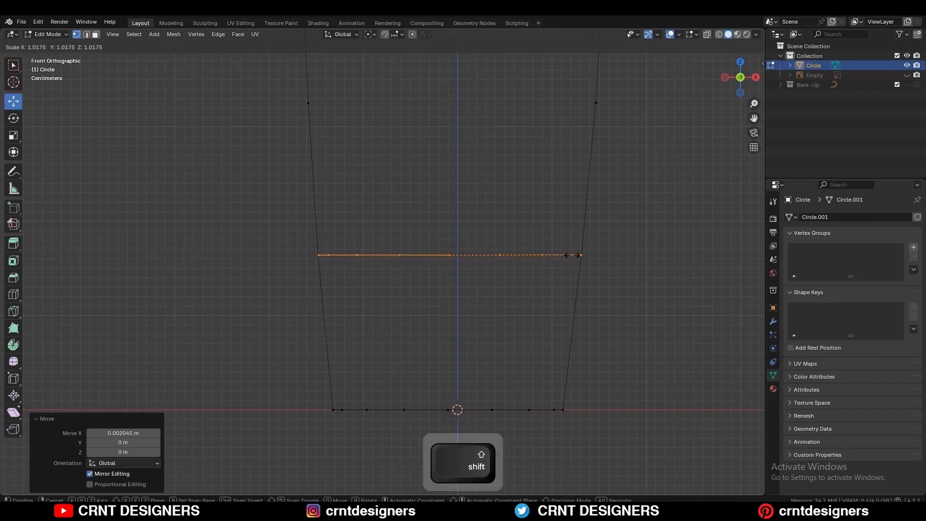
pyautogui.click(573, 255)
# Duplicate the second ring up about 0.16 m to the third pair of profile points, then scale and nudge it to fit
pyautogui.hotkey('shift', 'd')
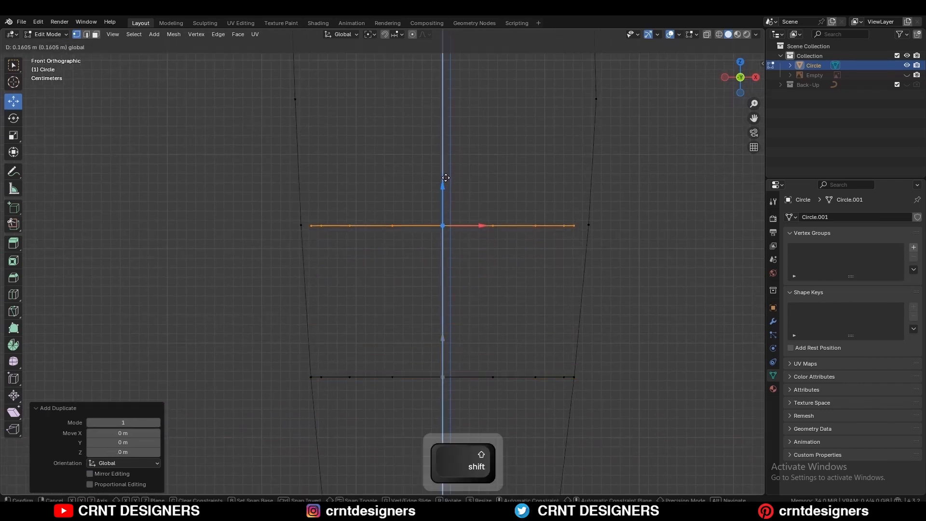
pyautogui.click(446, 177)
pyautogui.press('s')
pyautogui.click(683, 241)
pyautogui.moveTo(481, 226); pyautogui.dragTo(485, 226)
pyautogui.moveTo(447, 191); pyautogui.dragTo(447, 195)
pyautogui.press('s')
pyautogui.click(637, 216)
# Duplicate the ring about 0.134 m higher to the fourth pair of profile points and scale it to the outlines
pyautogui.scroll(-3, 483, 215)
pyautogui.keyDown('shift'); pyautogui.moveTo(434, 211); pyautogui.dragTo(448, 303, button='middle'); pyautogui.keyUp('shift')
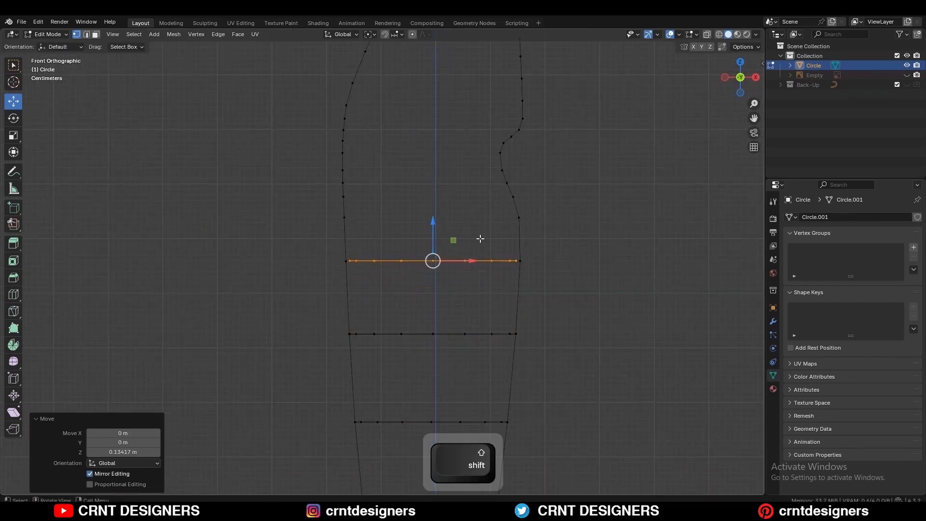
pyautogui.scroll(4, 437, 269)
pyautogui.press('s')
pyautogui.click(547, 236)
# Duplicate the fourth ring up to where the right outline starts curving inward, and align it along X and Z
pyautogui.keyDown('shift'); pyautogui.moveTo(425, 211); pyautogui.dragTo(425, 292, button='middle'); pyautogui.keyUp('shift')
pyautogui.hotkey('shift', 'd')
pyautogui.moveTo(428, 291); pyautogui.dragTo(420, 200)
pyautogui.moveTo(469, 244); pyautogui.dragTo(466, 244)
pyautogui.keyDown('shift'); pyautogui.moveTo(427, 213); pyautogui.dragTo(427, 213); pyautogui.keyUp('shift')
# Duplicate rings up the tapering section below the notch, shifting and scaling each to touch both outlines
pyautogui.hotkey('shift', 'd')
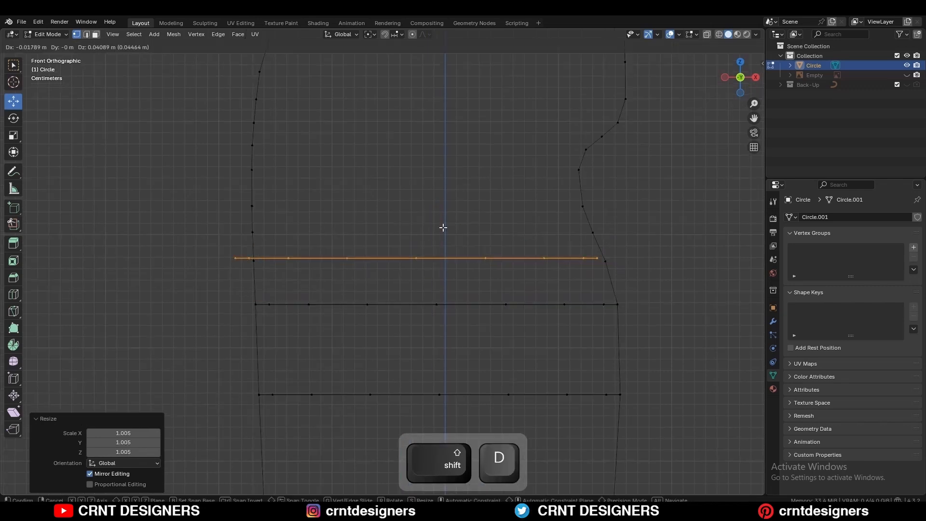
pyautogui.keyDown('shift'); pyautogui.moveTo(429, 234); pyautogui.dragTo(434, 275, button='middle'); pyautogui.keyUp('shift')
pyautogui.hotkey('shift', 'd')
pyautogui.rightClick(434, 274)
pyautogui.moveTo(433, 274); pyautogui.dragTo(433, 245)
pyautogui.moveTo(473, 274); pyautogui.dragTo(470, 275)
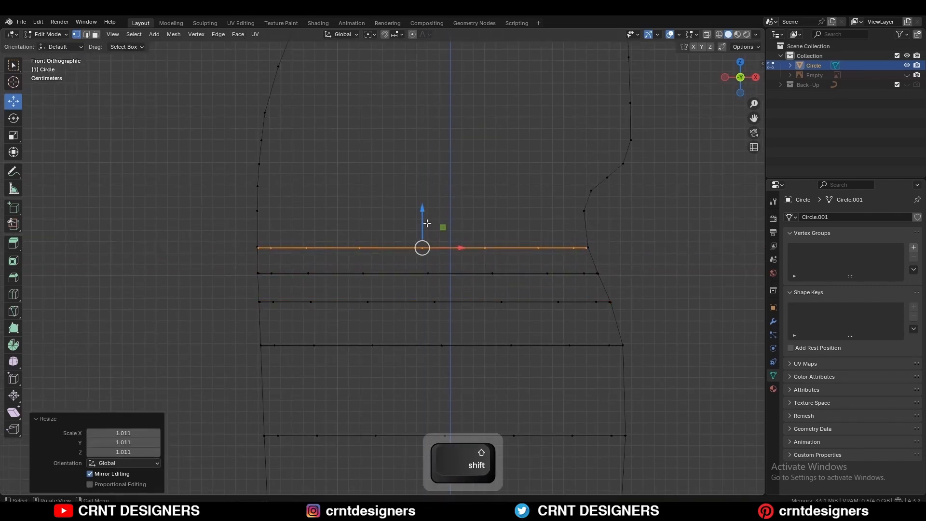
# Place rings at the notch's narrowest point and just above it, tilting the upper one slightly to match the outline points
pyautogui.moveTo(420, 174); pyautogui.dragTo(419, 151)
pyautogui.keyDown('shift'); pyautogui.moveTo(420, 150); pyautogui.dragTo(401, 172, button='middle'); pyautogui.keyUp('shift')
pyautogui.moveTo(437, 209); pyautogui.dragTo(441, 210)
pyautogui.press('r')
pyautogui.click(523, 215)
# Duplicate the slightly tilted ring to the next points on the notch's upper slope, and rotate and scale it to fit
pyautogui.hotkey('shift', 'd')
pyautogui.click(433, 184)
pyautogui.press('r')
pyautogui.press('s')
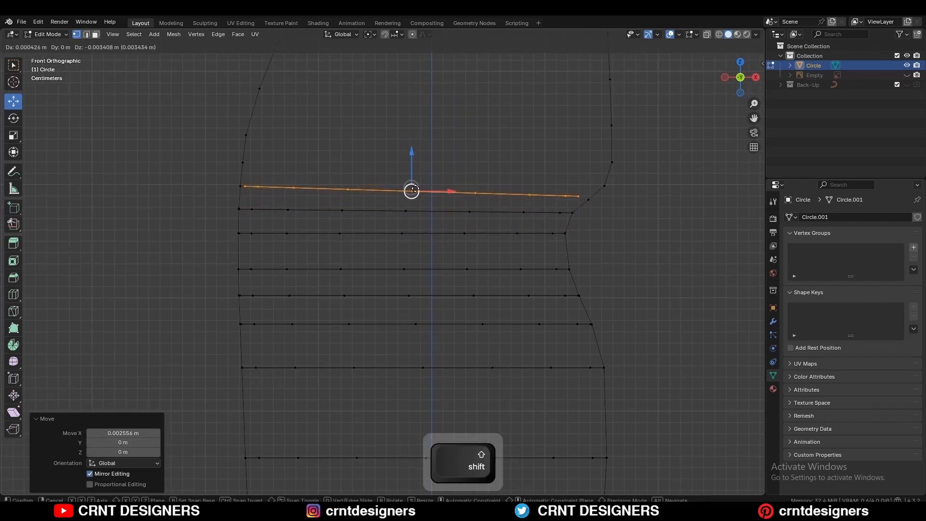
pyautogui.click(552, 198)
pyautogui.press('r')
# Duplicate a ring to the outline points just below the overhang's corner, and rotate, widen and shift it to fit
pyautogui.hotkey('shift', 'd')
pyautogui.keyDown('shift'); pyautogui.moveTo(433, 171); pyautogui.dragTo(416, 216, button='middle'); pyautogui.keyUp('shift')
pyautogui.press('r')
pyautogui.click(417, 216)
pyautogui.moveTo(408, 183); pyautogui.dragTo(408, 187)
pyautogui.press('r')
pyautogui.click(515, 219)
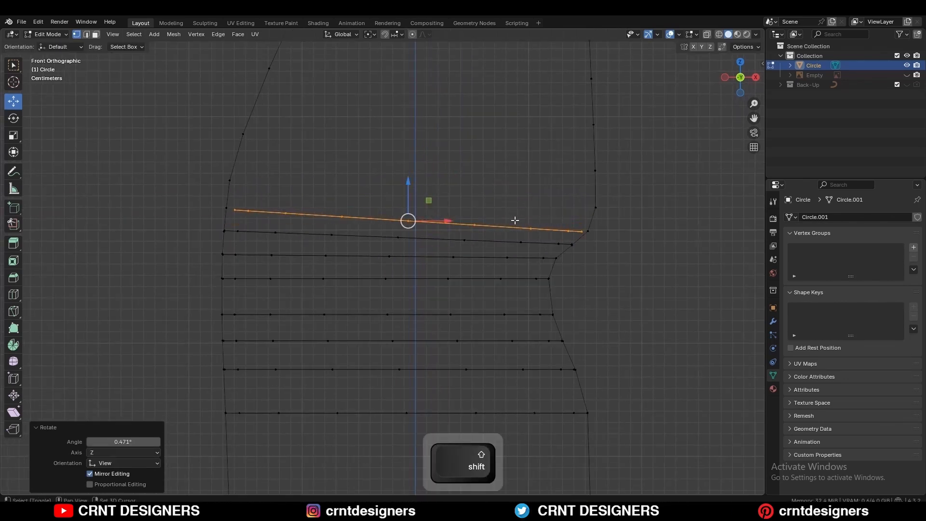
pyautogui.press('s')
pyautogui.click(518, 219)
pyautogui.moveTo(424, 219); pyautogui.dragTo(422, 219)
# Duplicate the ring up to the overhang's lower corner and scale it to meet both outlines
pyautogui.hotkey('shift', 'd')
pyautogui.click(440, 176)
pyautogui.press('s')
pyautogui.click(458, 182)
pyautogui.keyDown('shift'); pyautogui.moveTo(458, 181); pyautogui.dragTo(451, 229, button='middle'); pyautogui.keyUp('shift')
# Duplicate the overhang ring to the first points above the corner, and scale and shift it along X to fit
pyautogui.hotkey('shift', 'd')
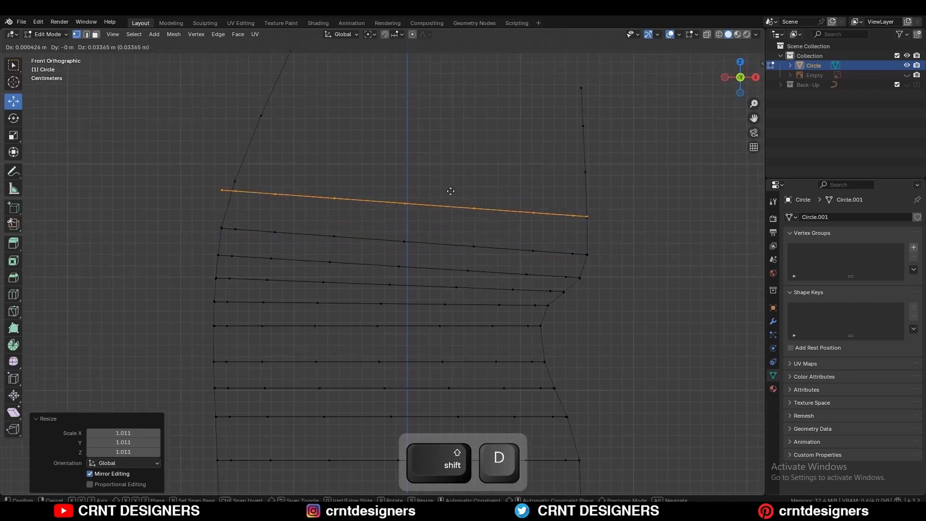
pyautogui.moveTo(410, 167); pyautogui.dragTo(409, 164)
pyautogui.press('s')
pyautogui.click(504, 192)
pyautogui.moveTo(447, 200); pyautogui.dragTo(451, 200)
# Duplicate a ring to the third-highest pair of outline points, tilting it about 5.29° further and moving it onto both outlines
pyautogui.keyDown('shift'); pyautogui.moveTo(409, 173); pyautogui.dragTo(400, 242, button='middle'); pyautogui.keyUp('shift')
pyautogui.hotkey('shift', 'd')
pyautogui.click(405, 194)
pyautogui.press('r')
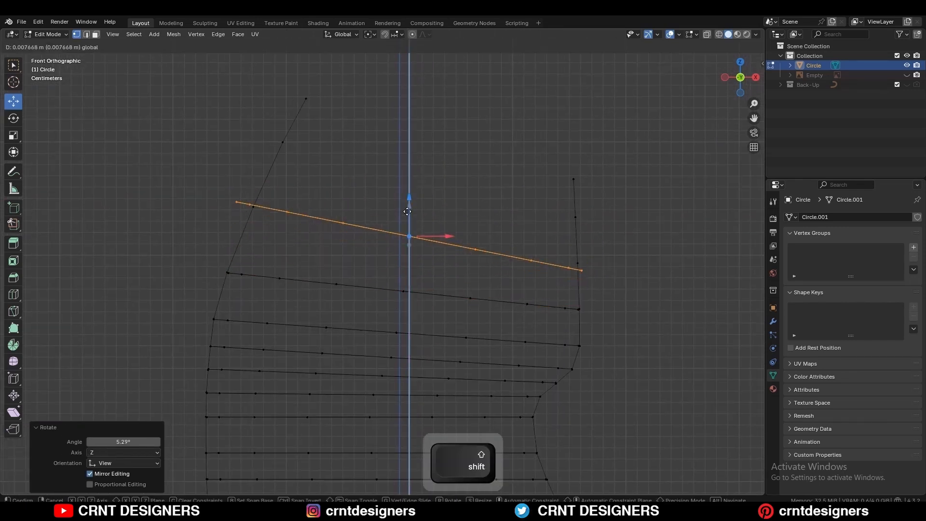
pyautogui.click(570, 294)
pyautogui.moveTo(448, 237); pyautogui.dragTo(454, 237)
pyautogui.press('r')
pyautogui.click(577, 240)
pyautogui.moveTo(415, 197); pyautogui.dragTo(415, 195)
# Duplicate the shoulder ring to the second-highest pair of outline points and scale it to about 0.932
pyautogui.hotkey('shift', 'd')
pyautogui.click(426, 189)
pyautogui.keyDown('shift'); pyautogui.moveTo(425, 189); pyautogui.dragTo(424, 250, button='middle'); pyautogui.keyUp('shift')
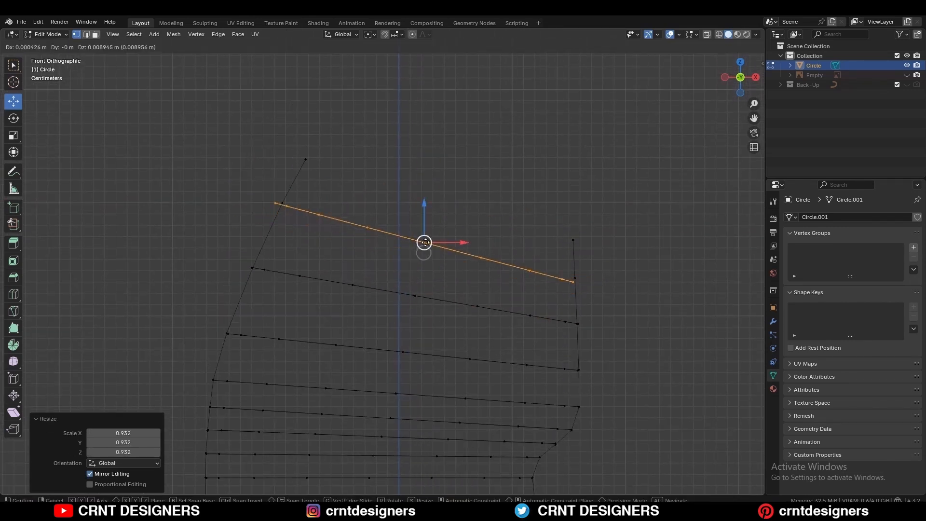
pyautogui.click(531, 266)
# Duplicate the ring to the topmost outline points, rotate it about 2.29°, and move and scale it to fit
pyautogui.hotkey('shift', 'd')
pyautogui.click(491, 190)
pyautogui.press('r')
pyautogui.click(488, 193)
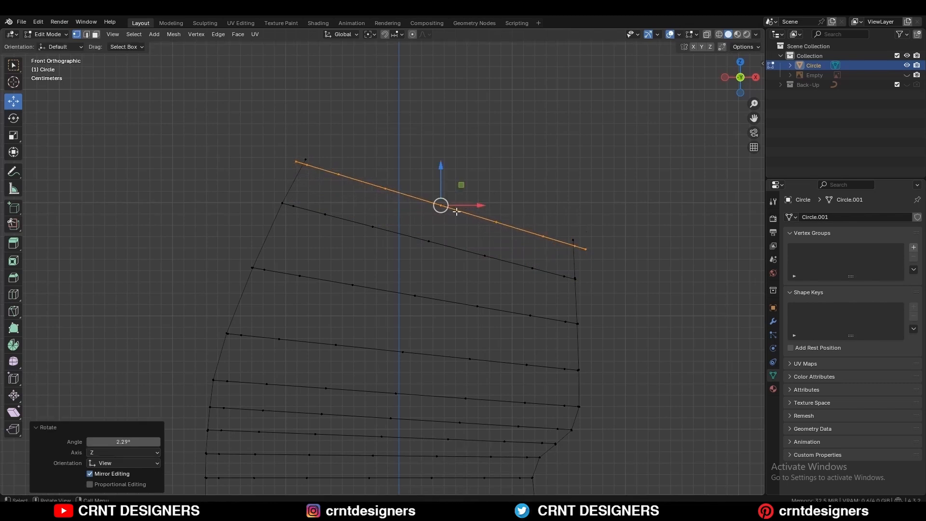
pyautogui.moveTo(440, 204); pyautogui.dragTo(440, 198)
pyautogui.press('s')
# Separate the two traced outline edge chains from the rings into their own object and hide it
pyautogui.press('Tab')
pyautogui.moveTo(587, 222); pyautogui.dragTo(437, 298, button='middle')
pyautogui.click(399, 225)
pyautogui.hotkey('alt', 'z')
pyautogui.press('Tab')
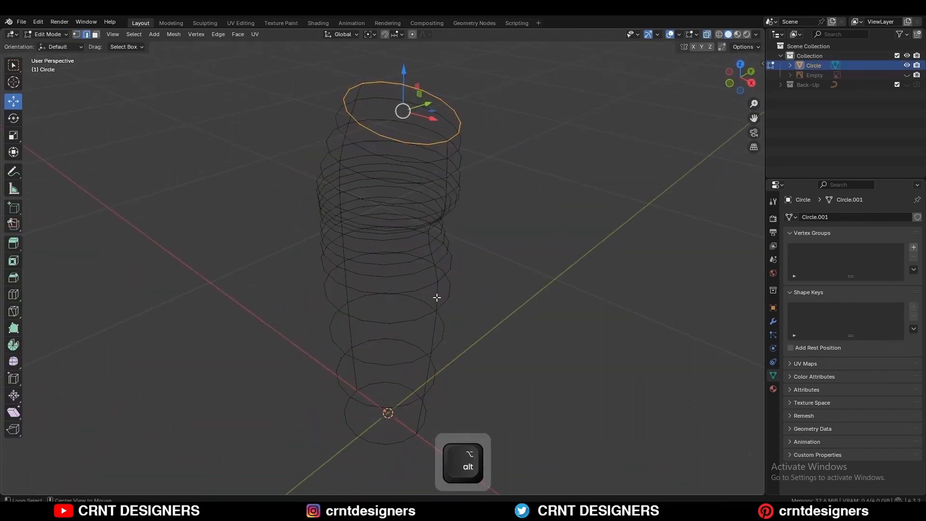
pyautogui.keyDown('alt'); pyautogui.click(436, 298); pyautogui.keyUp('alt')
pyautogui.keyDown('alt'); pyautogui.keyDown('shift'); pyautogui.click(345, 330); pyautogui.keyUp('shift'); pyautogui.keyUp('alt')
pyautogui.moveTo(409, 330); pyautogui.dragTo(465, 275, button='middle')
pyautogui.press('p')
pyautogui.click(465, 274)
pyautogui.press('Tab')
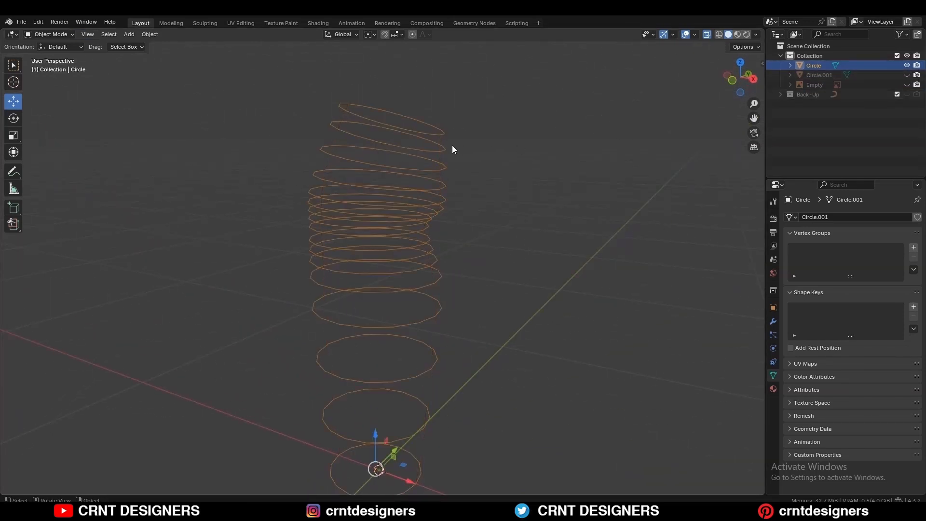
# Bridge the two topmost rings of the bottle with Bridge Edge Loops
pyautogui.moveTo(407, 160)
pyautogui.mouseDown(button='middle')
pyautogui.moveTo(460, 215)
pyautogui.moveTo(464, 188)
pyautogui.moveTo(421, 170)
pyautogui.mouseUp(button='middle')
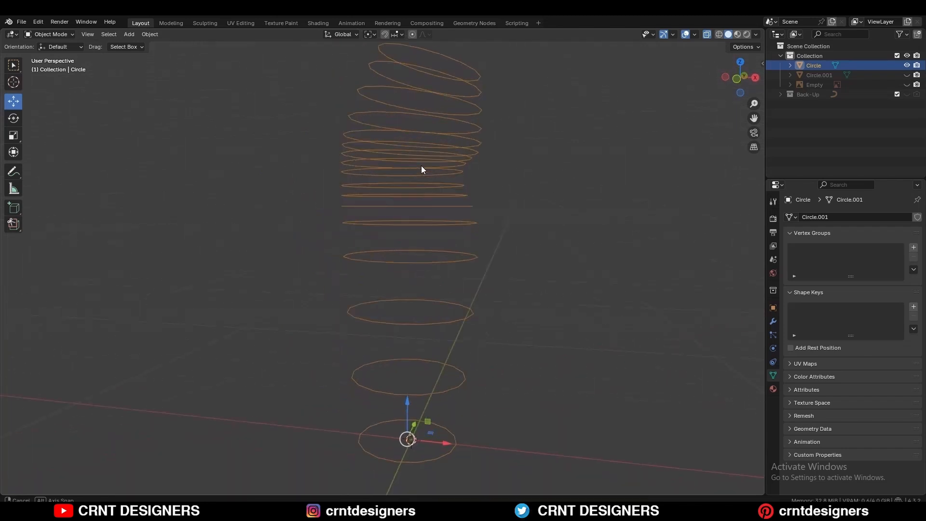
pyautogui.press('Tab')
pyautogui.keyDown('shift'); pyautogui.moveTo(505, 124); pyautogui.dragTo(466, 267, button='middle'); pyautogui.keyUp('shift')
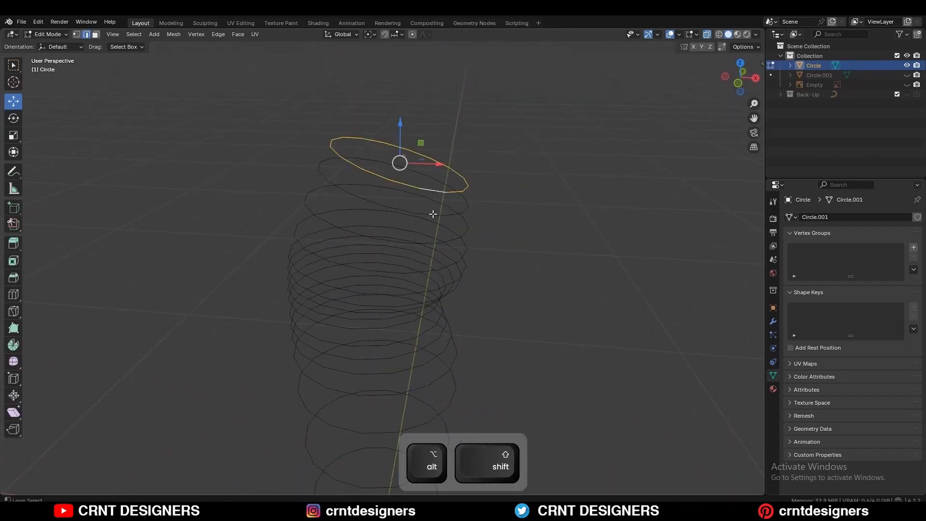
pyautogui.rightClick(483, 217)
pyautogui.click(526, 182)
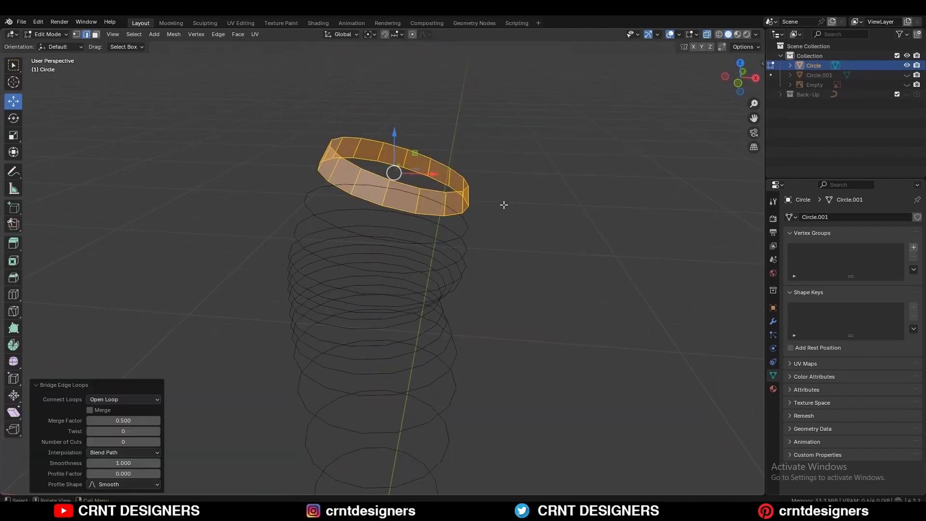
# Turn off X-ray and bridge the new band's lower edge to the third ring from the top
pyautogui.keyDown('alt'); pyautogui.click(423, 215); pyautogui.keyUp('alt')
pyautogui.hotkey('alt', 'z')
pyautogui.rightClick(559, 170)
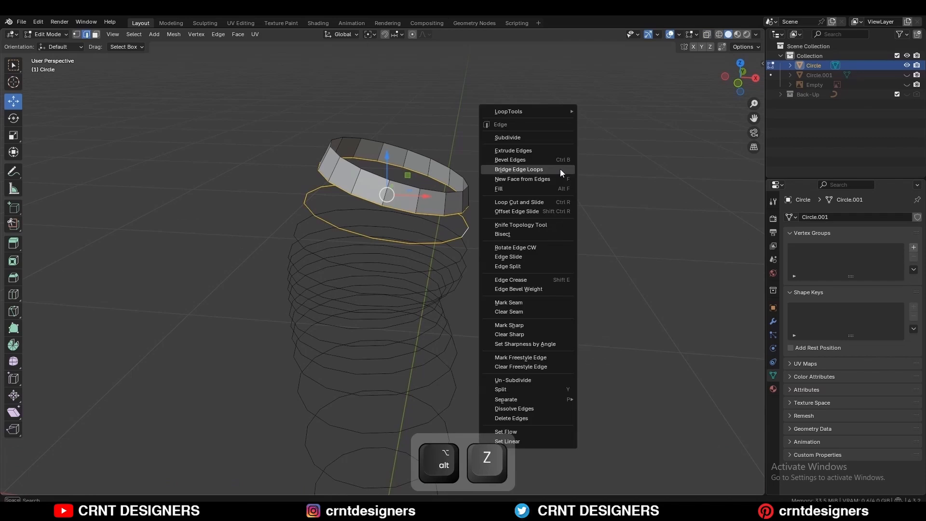
pyautogui.click(560, 171)
# Bridge the third and fourth rings from the top to extend the shoulder surface
pyautogui.keyDown('shift'); pyautogui.moveTo(505, 238); pyautogui.dragTo(531, 164, button='middle'); pyautogui.keyUp('shift')
pyautogui.keyDown('alt'); pyautogui.click(488, 160); pyautogui.keyUp('alt')
pyautogui.keyDown('alt'); pyautogui.keyDown('shift'); pyautogui.click(489, 174); pyautogui.keyUp('shift'); pyautogui.keyUp('alt')
pyautogui.rightClick(563, 151)
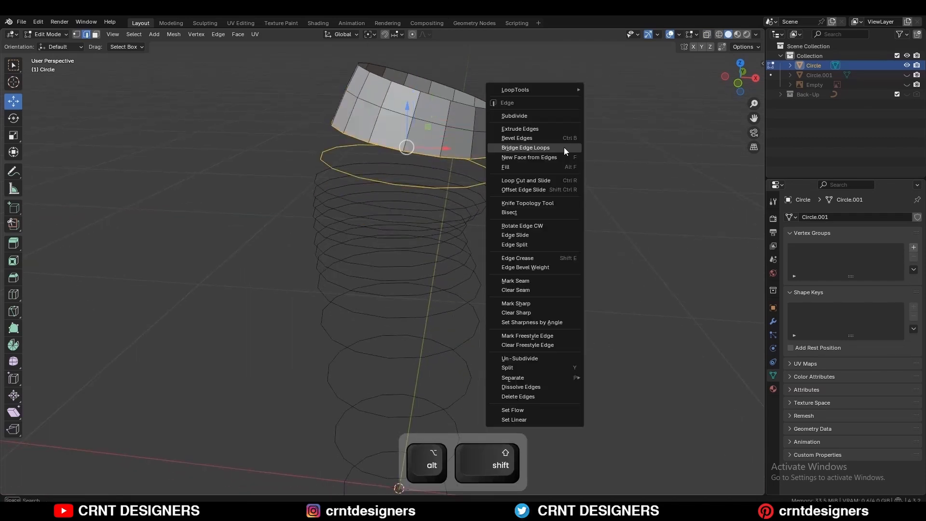
pyautogui.click(564, 151)
# Select the shoulder surface's lower edge and all remaining rings down to the base, and join them with Bridge Edge Loops
pyautogui.keyDown('alt'); pyautogui.click(477, 187); pyautogui.keyUp('alt')
pyautogui.keyDown('alt'); pyautogui.keyDown('shift'); pyautogui.click(487, 209); pyautogui.keyUp('shift'); pyautogui.keyUp('alt')
pyautogui.moveTo(478, 232); pyautogui.dragTo(471, 213, button='middle')
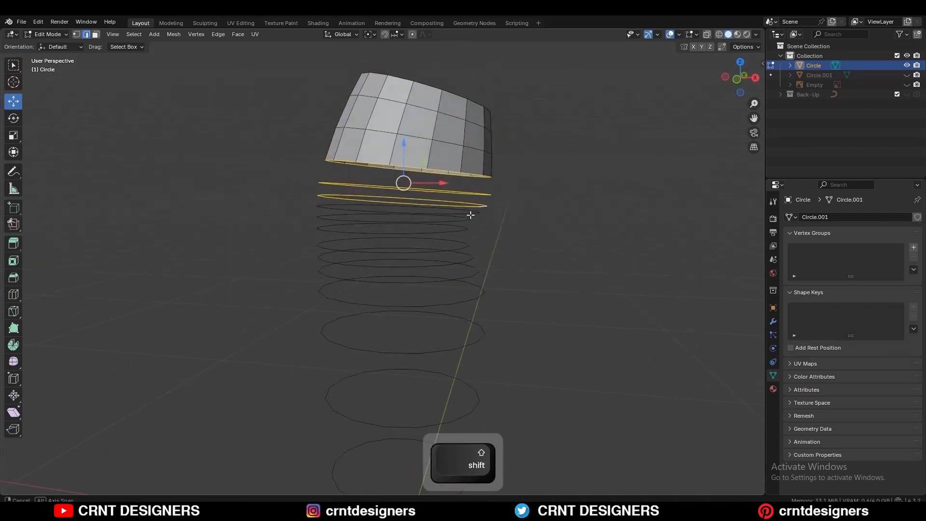
pyautogui.keyDown('alt'); pyautogui.keyDown('shift'); pyautogui.click(473, 215); pyautogui.keyUp('shift'); pyautogui.keyUp('alt')
pyautogui.keyDown('alt'); pyautogui.keyDown('shift'); pyautogui.click(478, 272); pyautogui.keyUp('shift'); pyautogui.keyUp('alt')
pyautogui.keyDown('alt'); pyautogui.keyDown('shift'); pyautogui.click(483, 293); pyautogui.keyUp('shift'); pyautogui.keyUp('alt')
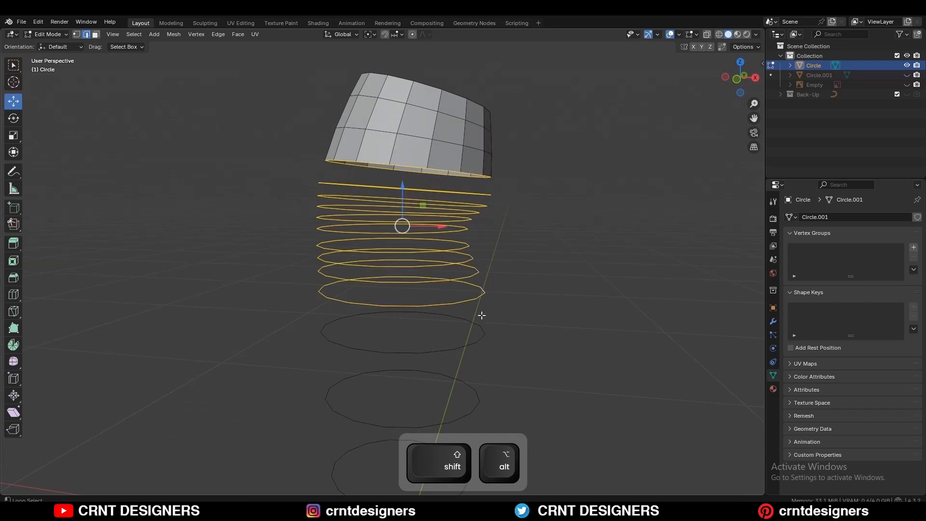
pyautogui.keyDown('alt'); pyautogui.keyDown('shift'); pyautogui.click(483, 329); pyautogui.keyUp('shift'); pyautogui.keyUp('alt')
pyautogui.keyDown('alt'); pyautogui.keyDown('shift'); pyautogui.click(478, 392); pyautogui.keyUp('shift'); pyautogui.keyUp('alt')
pyautogui.keyDown('shift'); pyautogui.moveTo(479, 377); pyautogui.dragTo(491, 295, button='middle'); pyautogui.keyUp('shift')
pyautogui.keyDown('alt'); pyautogui.keyDown('shift'); pyautogui.click(483, 391); pyautogui.keyUp('shift'); pyautogui.keyUp('alt')
pyautogui.keyDown('shift'); pyautogui.moveTo(500, 351); pyautogui.dragTo(504, 272, button='middle'); pyautogui.keyUp('shift')
pyautogui.keyDown('alt'); pyautogui.keyDown('shift'); pyautogui.click(469, 393); pyautogui.keyUp('shift'); pyautogui.keyUp('alt')
pyautogui.rightClick(595, 175)
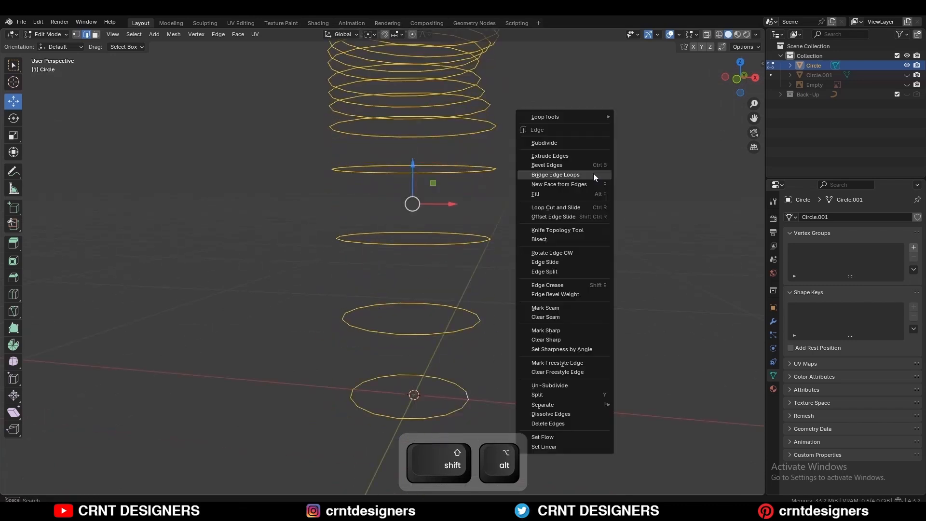
pyautogui.click(595, 176)
pyautogui.hotkey('alt', 'a')
pyautogui.keyDown('shift'); pyautogui.moveTo(563, 129); pyautogui.dragTo(488, 248, button='middle'); pyautogui.keyUp('shift')
# Add a level 2 Subdivision modifier to the bottle and shade it smooth
pyautogui.press('Tab')
pyautogui.hotkey('ctrl', '2')
pyautogui.scroll(-4, 467, 196)
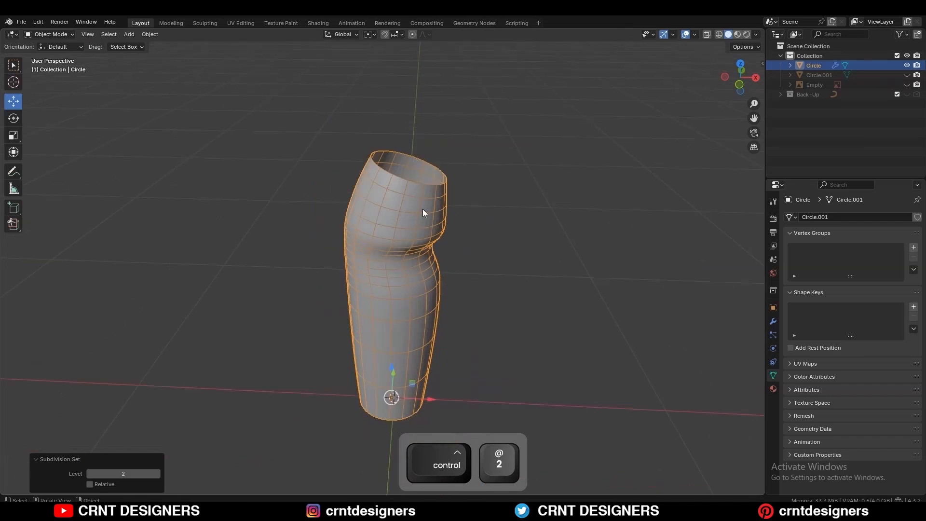
pyautogui.rightClick(418, 206)
pyautogui.click(418, 205)
pyautogui.hotkey('alt', 'a')
pyautogui.moveTo(480, 195); pyautogui.dragTo(378, 178, button='middle')
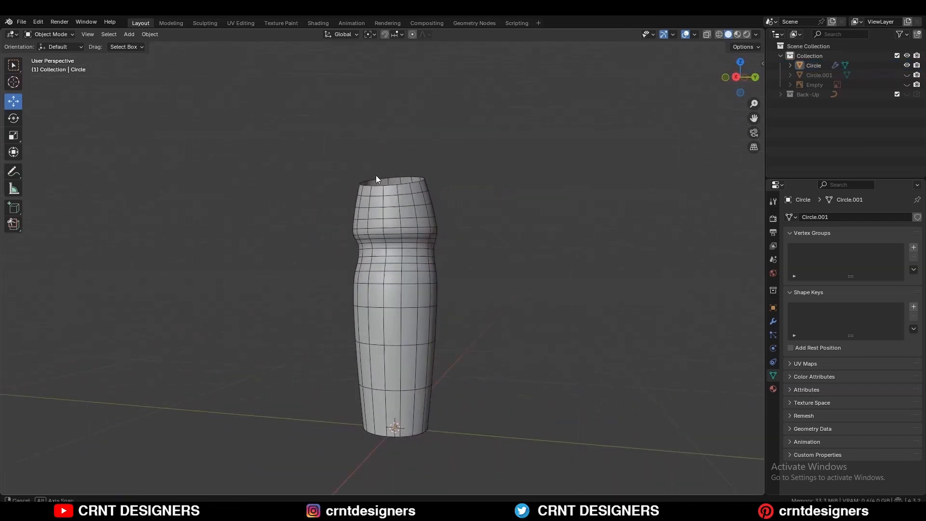
pyautogui.hotkey('shift', 'alt', 'z')
pyautogui.moveTo(346, 224); pyautogui.dragTo(472, 236, button='middle')
pyautogui.click(735, 80)
pyautogui.hotkey('shift', 'alt', 'z')
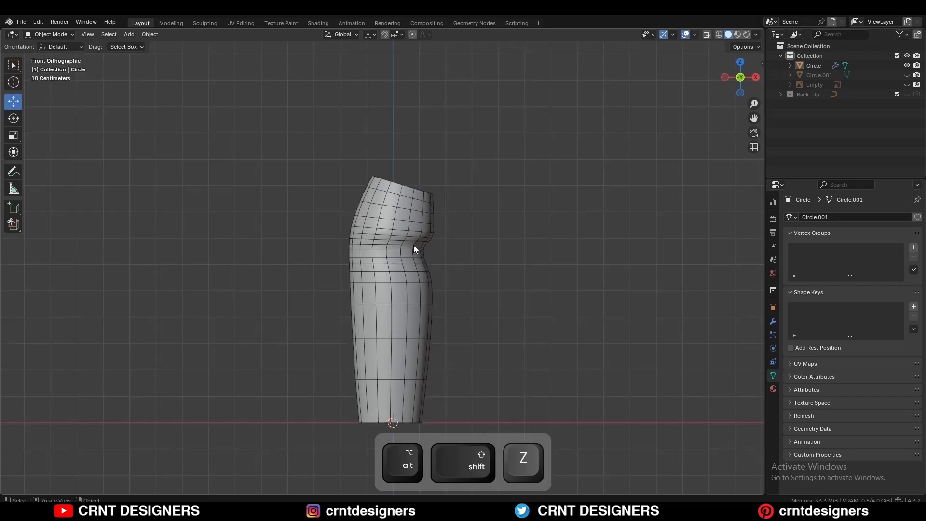
# Turn off the Subdivision modifier's Edit Mode display and apply Set Flow to two neighbouring edge loops at the bottle's waist
pyautogui.click(415, 247)
pyautogui.scroll(4, 424, 244)
pyautogui.press('Tab')
pyautogui.click(773, 321)
pyautogui.click(865, 255)
pyautogui.keyDown('alt'); pyautogui.click(468, 232); pyautogui.keyUp('alt')
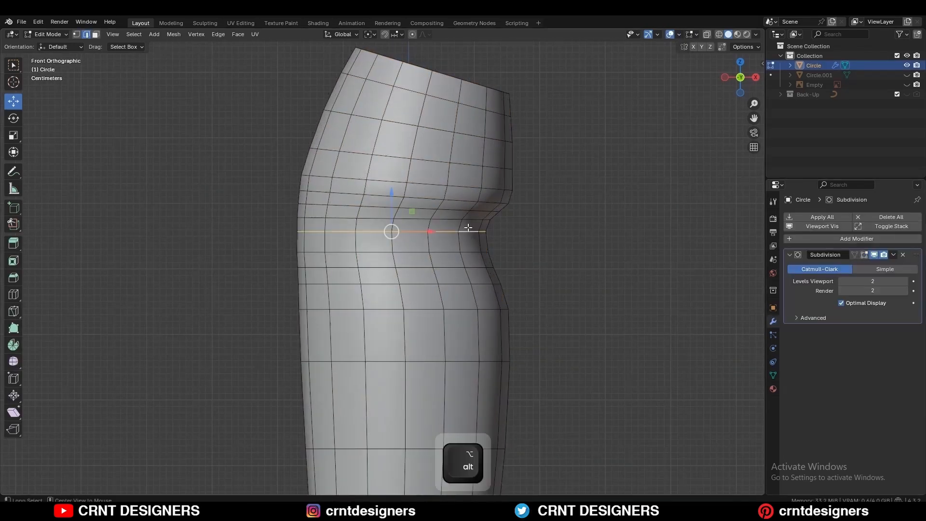
pyautogui.keyDown('alt'); pyautogui.keyDown('shift'); pyautogui.click(473, 220); pyautogui.keyUp('shift'); pyautogui.keyUp('alt')
pyautogui.rightClick(635, 179)
pyautogui.click(598, 439)
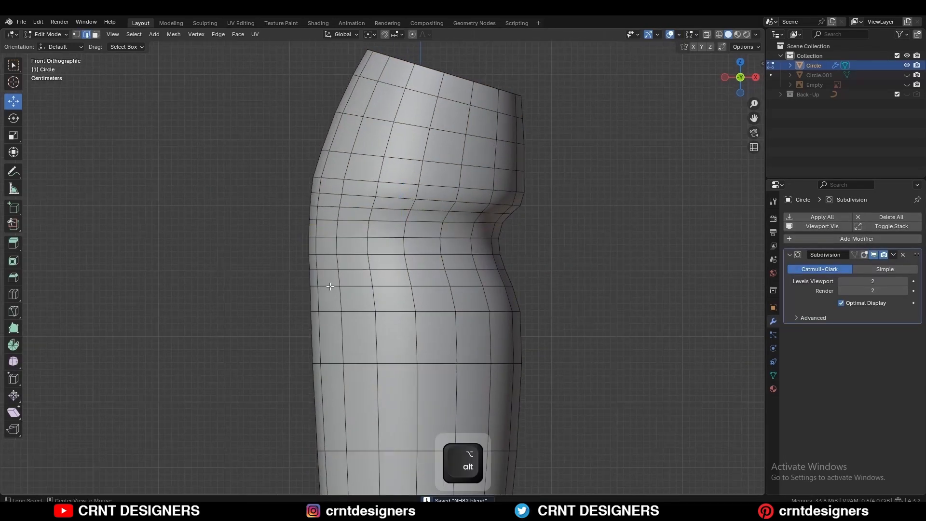
# Try Set Flow on the two edge loops just below the waist and undo it
pyautogui.rightClick(632, 338)
pyautogui.keyDown('alt'); pyautogui.keyDown('shift'); pyautogui.click(475, 313); pyautogui.keyUp('shift'); pyautogui.keyUp('alt')
pyautogui.rightClick(671, 219)
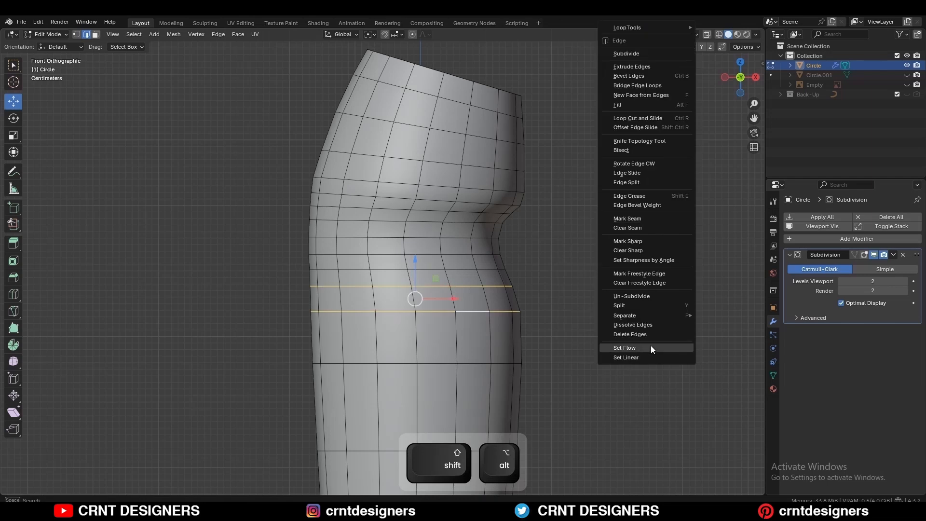
pyautogui.click(650, 347)
pyautogui.click(660, 213)
pyautogui.scroll(-3, 661, 214)
pyautogui.keyDown('shift'); pyautogui.moveTo(514, 214); pyautogui.dragTo(501, 223, button='middle'); pyautogui.keyUp('shift')
pyautogui.hotkey('ctrl', 'z')
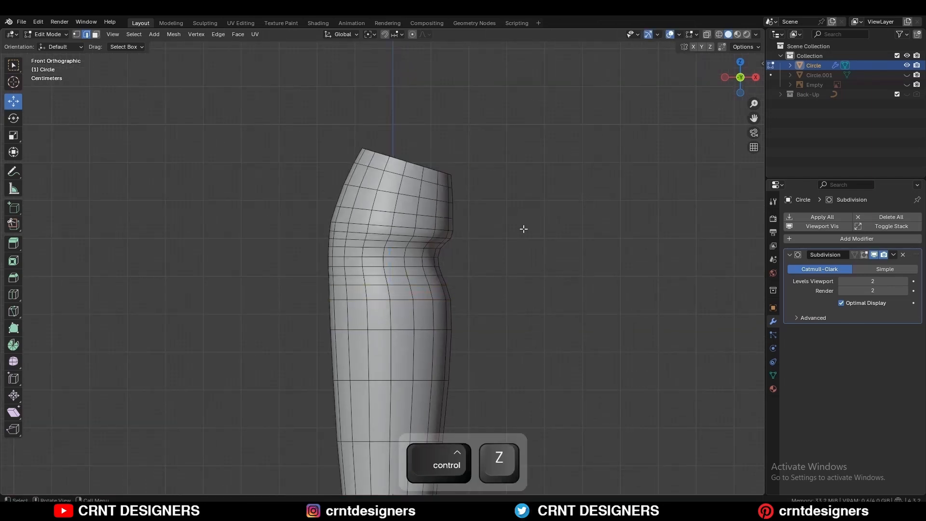
# Add loop cuts to the lower body: one in the band below the waist and two in each of the three bands beneath it
pyautogui.hotkey('ctrl', 'r')
pyautogui.click(447, 314)
pyautogui.hotkey('ctrl', 'r')
pyautogui.click(451, 357)
pyautogui.keyDown('shift'); pyautogui.moveTo(451, 358); pyautogui.dragTo(469, 231, button='middle'); pyautogui.keyUp('shift')
pyautogui.hotkey('ctrl', 'r')
pyautogui.click(433, 279)
pyautogui.rightClick(432, 279)
pyautogui.hotkey('ctrl', 'r')
pyautogui.scroll(1, 453, 346)
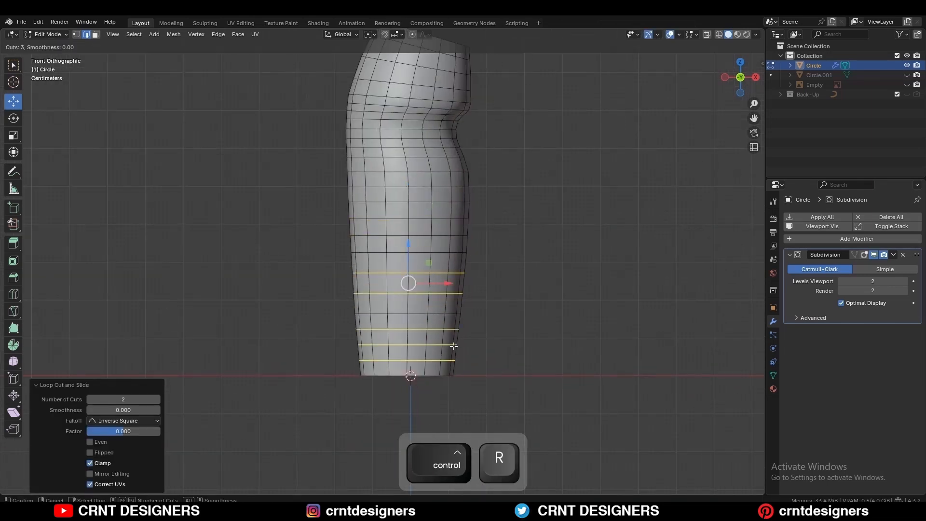
pyautogui.click(453, 345)
pyautogui.rightClick(453, 345)
# Select the remaining edge loops of the lower body along with the new cuts and apply Set Flow
pyautogui.keyDown('alt'); pyautogui.keyDown('shift'); pyautogui.click(418, 313); pyautogui.keyUp('shift'); pyautogui.keyUp('alt')
pyautogui.keyDown('alt'); pyautogui.keyDown('shift'); pyautogui.click(397, 292); pyautogui.keyUp('shift'); pyautogui.keyUp('alt')
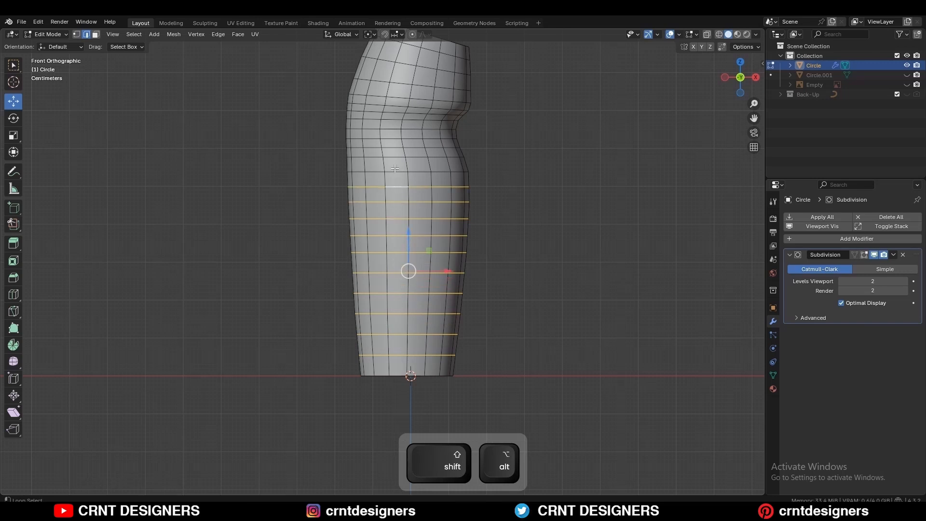
pyautogui.rightClick(595, 346)
pyautogui.click(595, 346)
pyautogui.press('Tab')
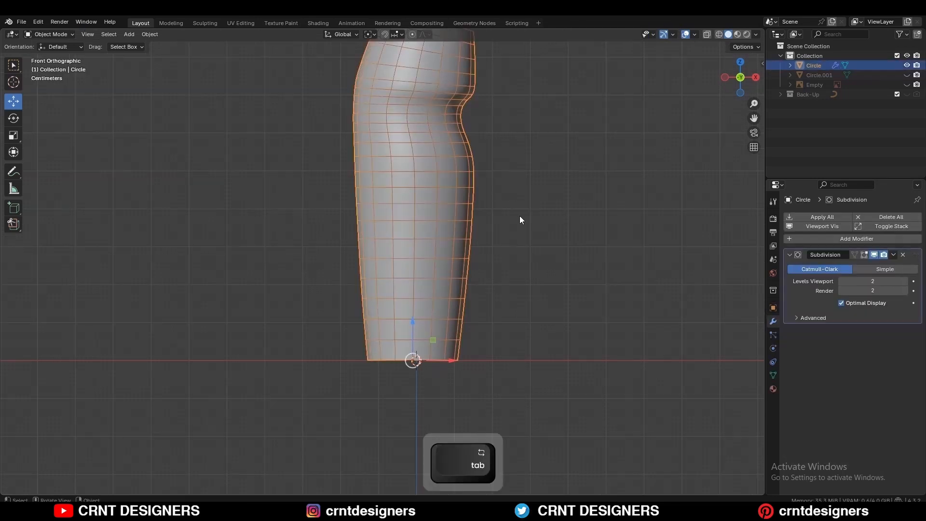
# Close the bottle's open base by filling its bottom edge loop with a face
pyautogui.press('Tab')
pyautogui.keyDown('alt'); pyautogui.click(448, 373); pyautogui.keyUp('alt')
pyautogui.scroll(4, 521, 270)
pyautogui.keyDown('shift'); pyautogui.moveTo(458, 344); pyautogui.dragTo(548, 238, button='middle'); pyautogui.keyUp('shift')
pyautogui.press('f')
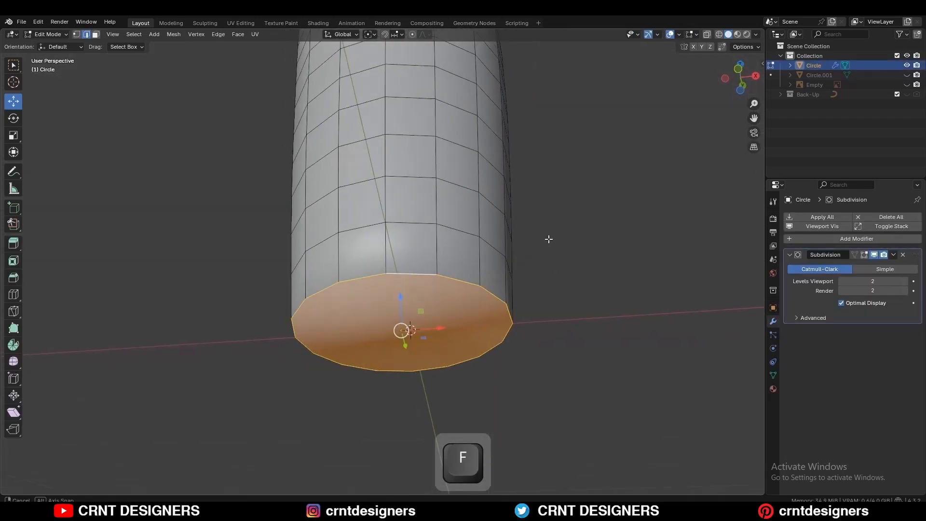
# Bevel the base edge with a width of 0.15 m and 2 segments
pyautogui.hotkey('ctrl', 'b')
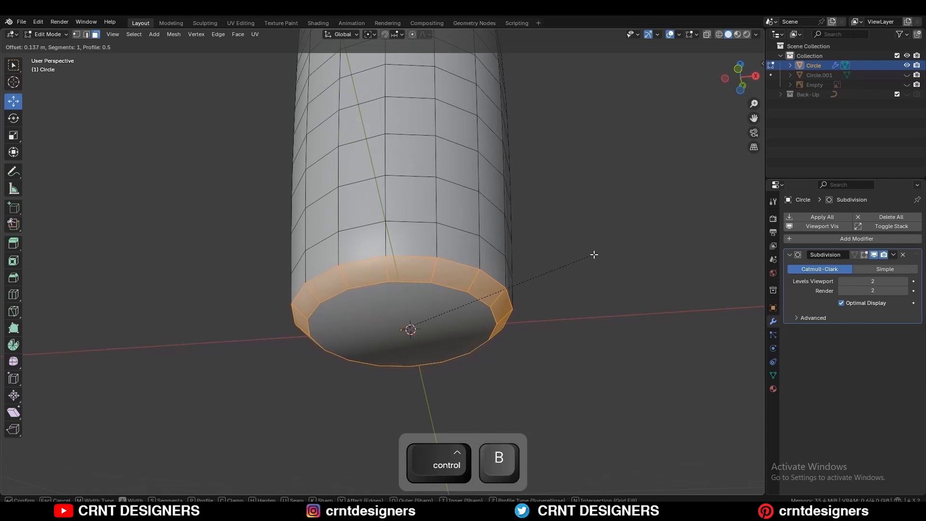
pyautogui.click(648, 186)
pyautogui.click(737, 76)
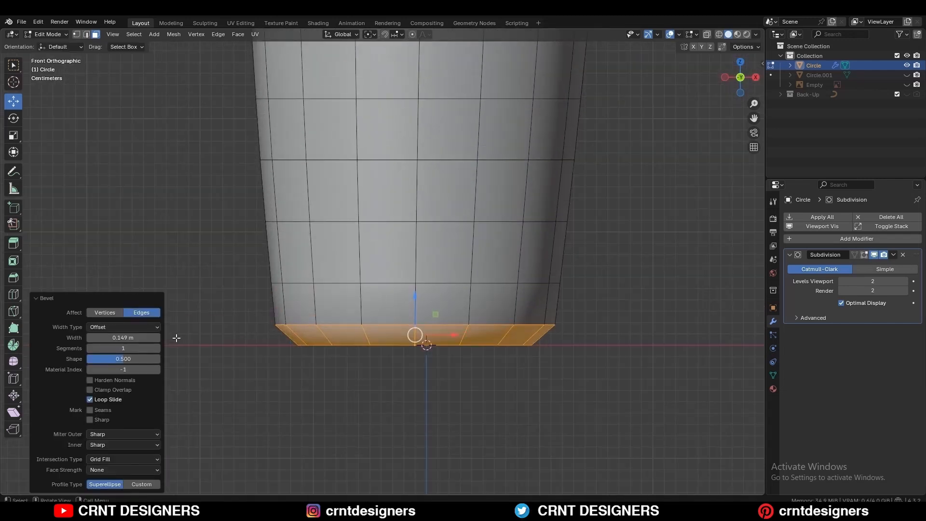
pyautogui.click(159, 348)
pyautogui.click(123, 338)
pyautogui.moveTo(122, 338); pyautogui.dragTo(108, 332)
pyautogui.write('5')
pyautogui.press('Return')
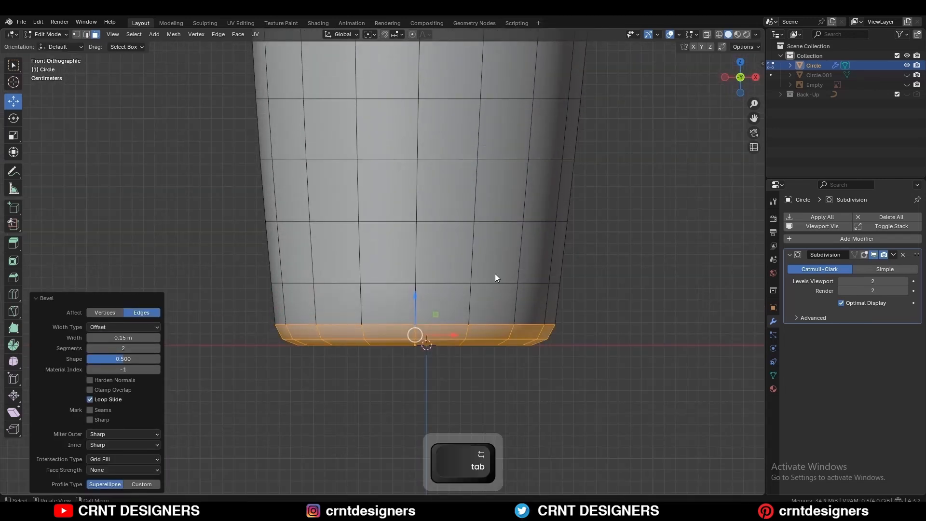
pyautogui.press('Tab')
pyautogui.click(589, 291)
pyautogui.moveTo(557, 333); pyautogui.dragTo(541, 292, button='middle')
# Inset the bottom face by about 0.165 m and move it slightly upward along Z
pyautogui.press('Tab')
pyautogui.click(488, 288)
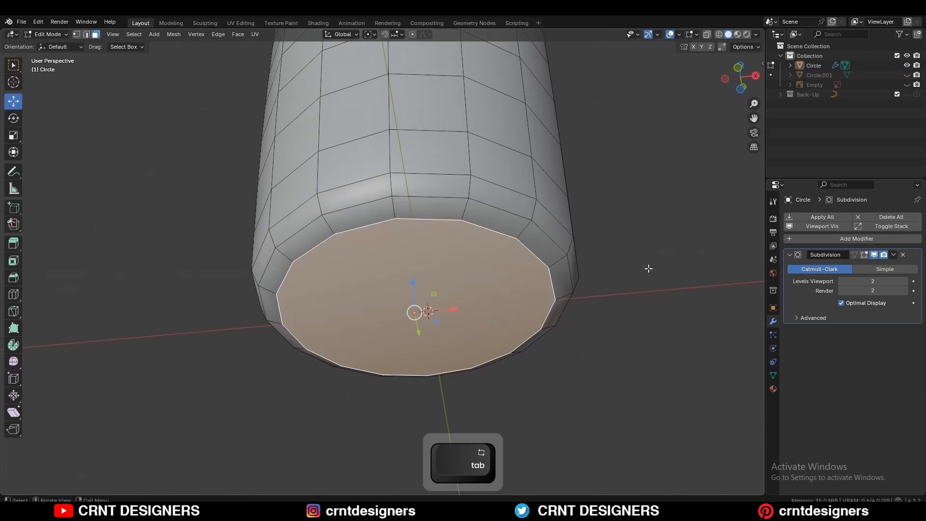
pyautogui.press('i')
pyautogui.click(575, 278)
pyautogui.press('g')
pyautogui.press('z')
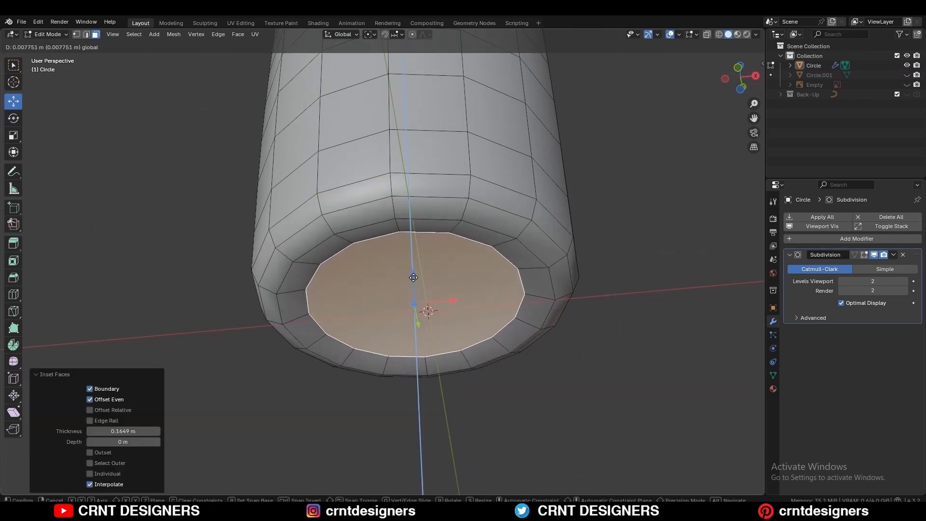
pyautogui.click(414, 282)
pyautogui.press('Tab')
pyautogui.moveTo(547, 291); pyautogui.dragTo(453, 266, button='middle')
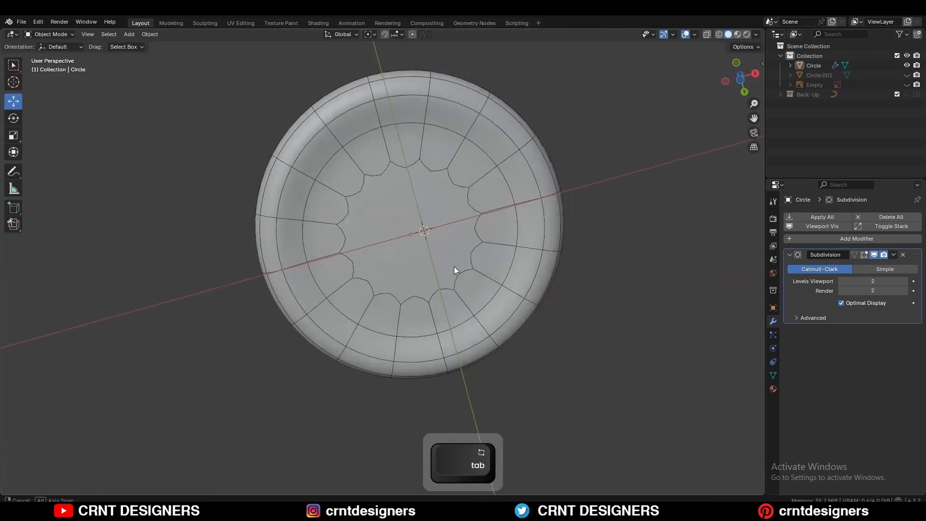
# Delete the centre face of the base and close the hole with Grid Fill, adjusting the grid's offset
pyautogui.press('Tab')
pyautogui.press('x')
pyautogui.click(544, 252)
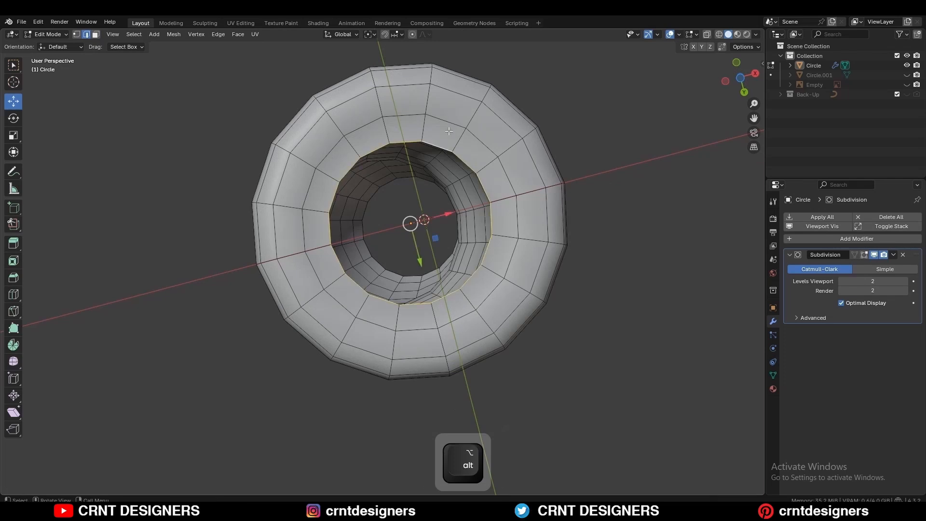
pyautogui.click(238, 34)
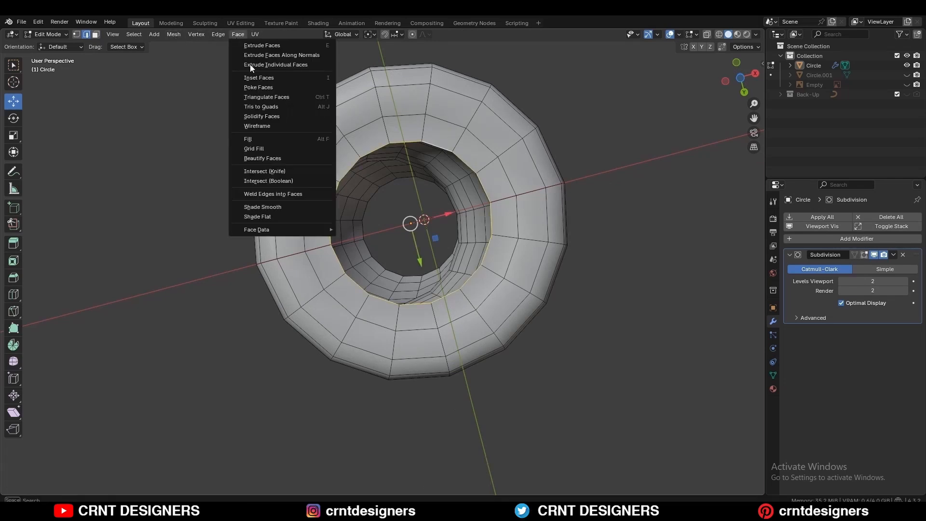
pyautogui.click(267, 149)
pyautogui.click(740, 79)
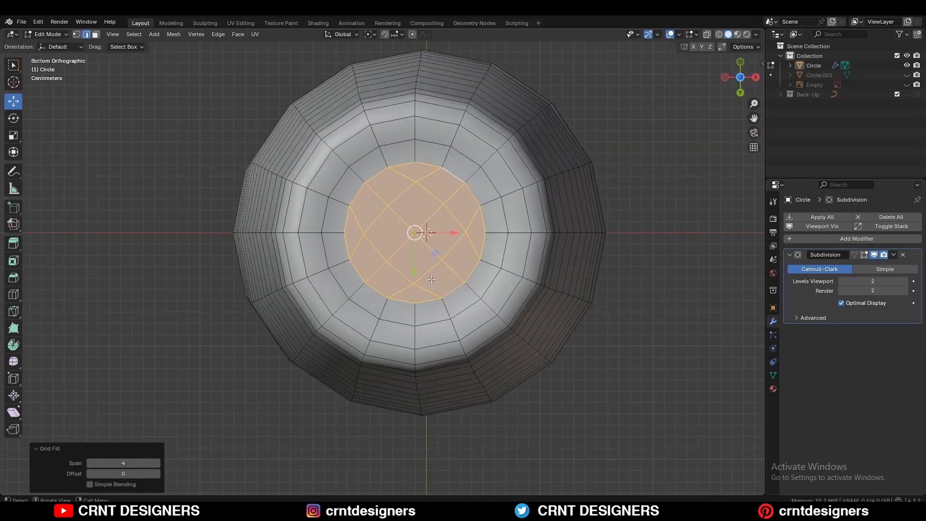
pyautogui.click(158, 474)
pyautogui.press('Tab')
# Apply the bottle's transform and bevel its capped top rim with a width of 0.015 m, 2 segments and shape 1.000
pyautogui.press('Tab')
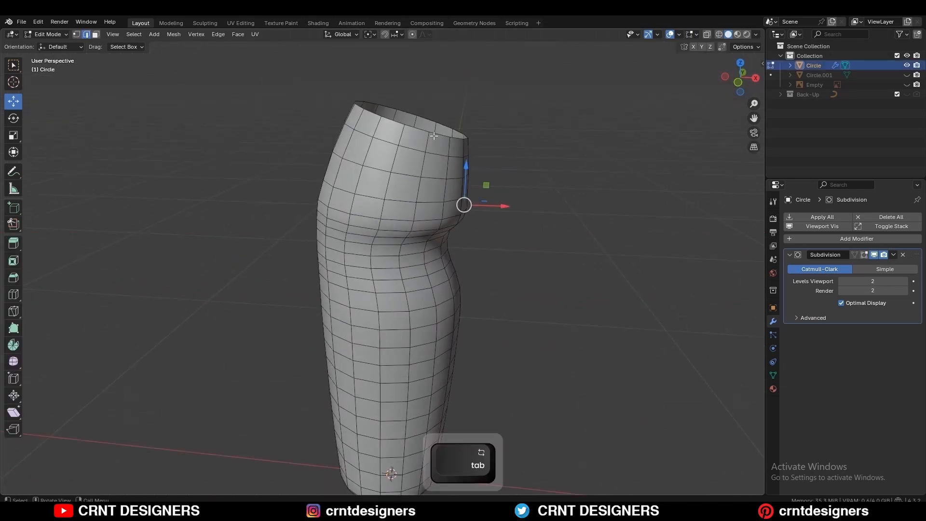
pyautogui.press('Tab')
pyautogui.hotkey('ctrl', 'a')
pyautogui.click(463, 236)
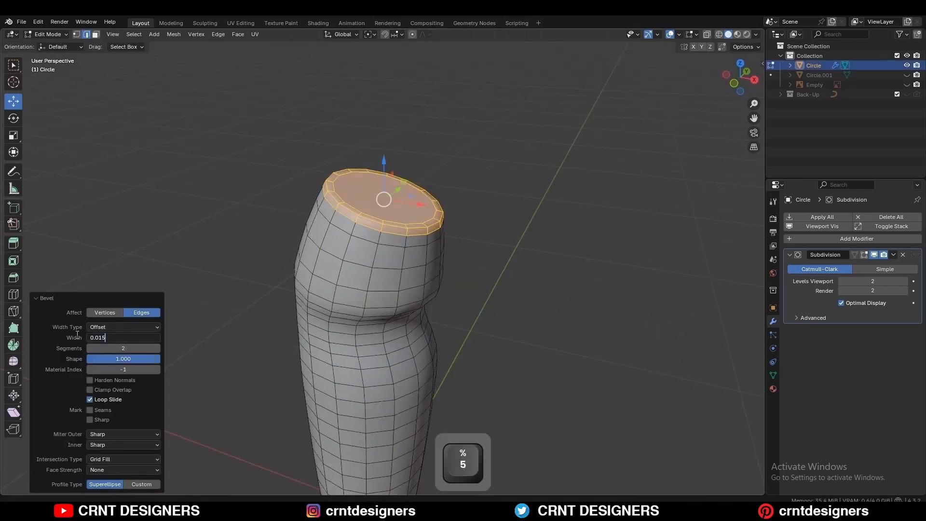
# Open the centre of the inset top face and close the hole with Grid Fill
pyautogui.press('3')
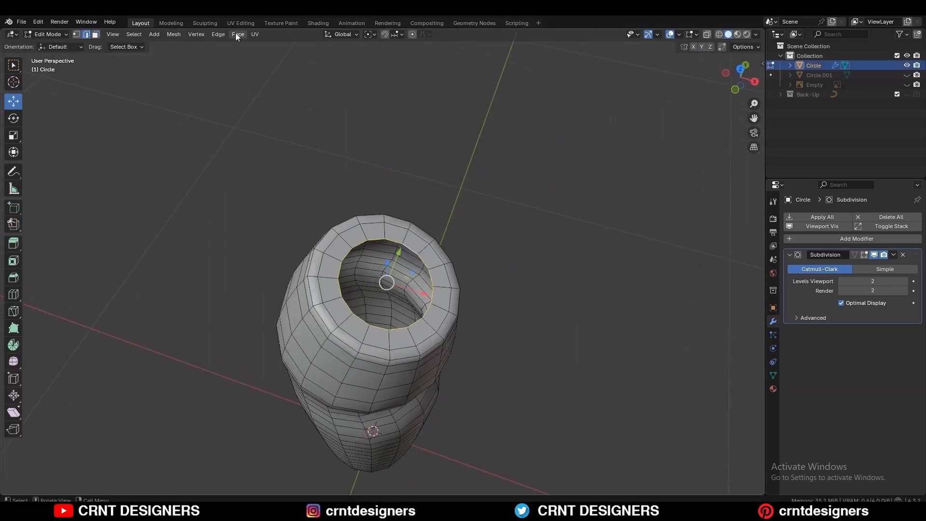
pyautogui.click(238, 34)
pyautogui.click(256, 140)
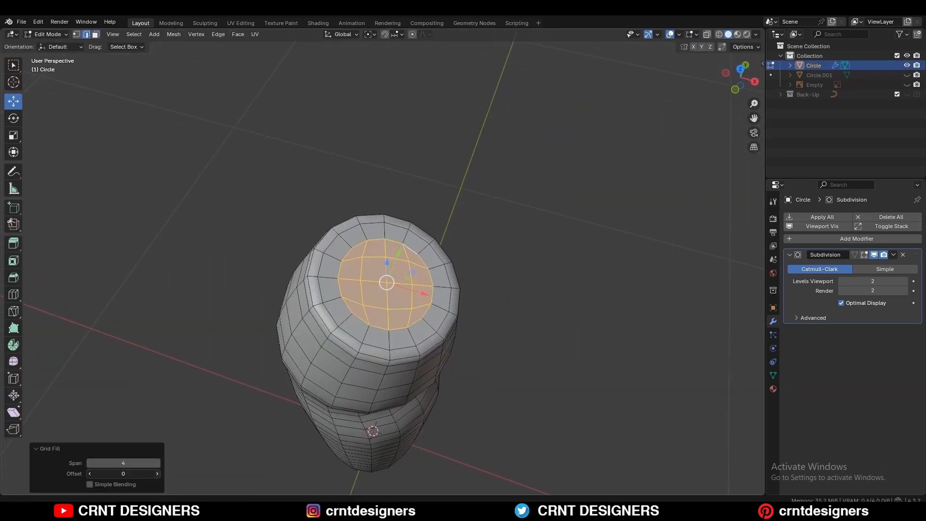
# Hide the viewport overlays, shade the whole bottle smooth and check its silhouette from the front
pyautogui.press('Tab')
pyautogui.hotkey('alt', 'shift', 'z')
pyautogui.click(427, 224)
pyautogui.rightClick(426, 224)
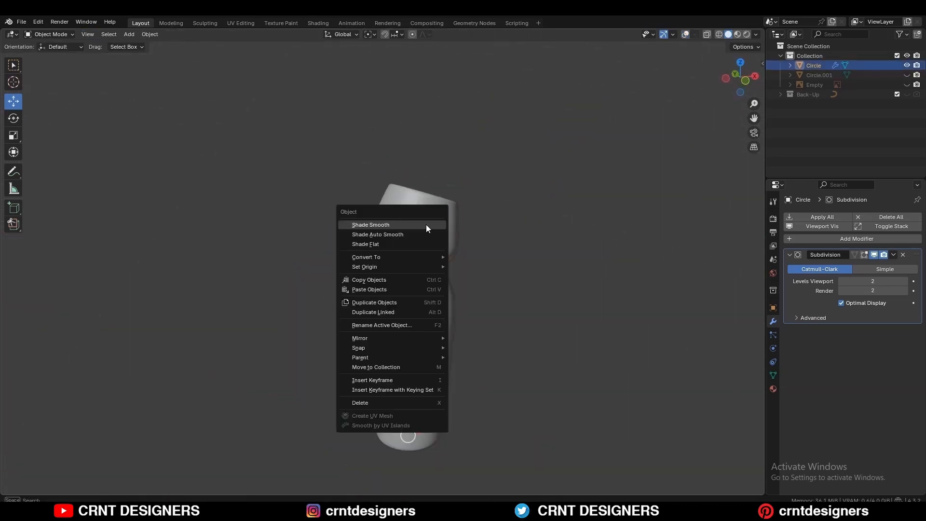
pyautogui.click(426, 224)
pyautogui.scroll(-4, 458, 189)
pyautogui.moveTo(458, 224); pyautogui.dragTo(405, 227, button='middle')
pyautogui.click(444, 213)
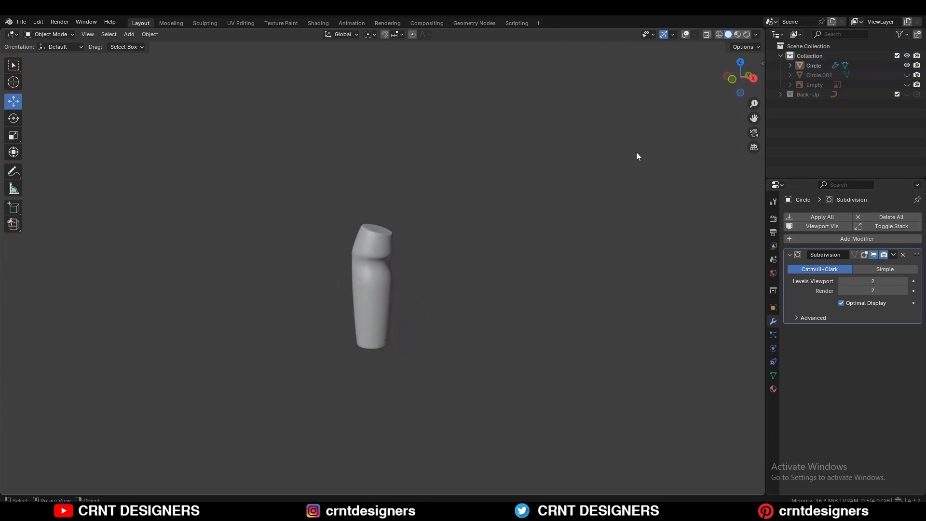
pyautogui.click(732, 82)
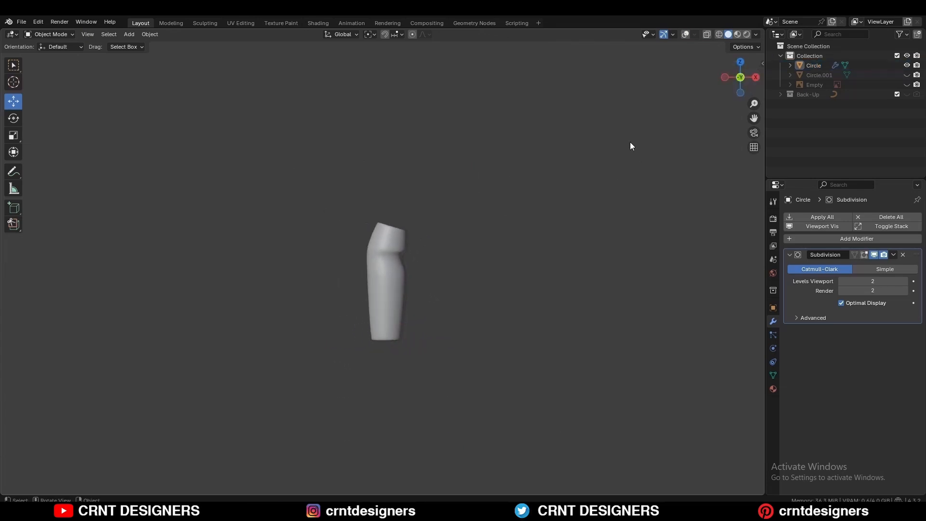
# Show the viewport overlays again and adjust the viewport shading options
pyautogui.click(686, 34)
pyautogui.click(757, 34)
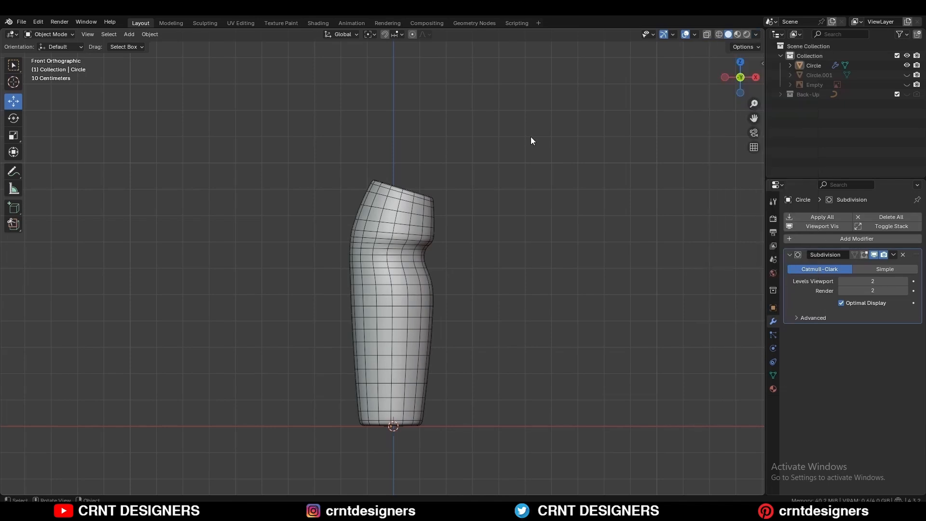
pyautogui.click(756, 34)
pyautogui.click(702, 266)
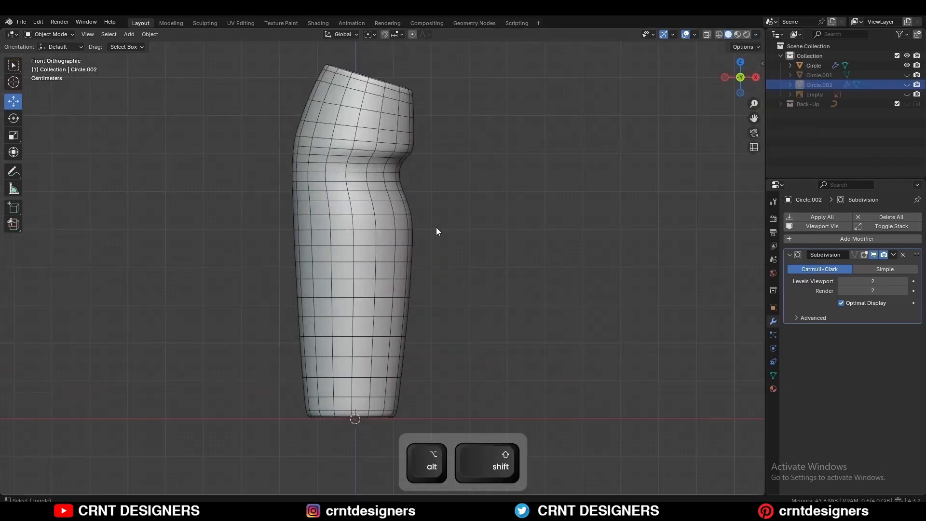
# Save the file and check the bottle in perspective and front views with the overlays on and off
pyautogui.hotkey('alt', 'shift', 'z')
pyautogui.moveTo(436, 232)
pyautogui.mouseDown(button='middle')
pyautogui.moveTo(410, 230)
pyautogui.moveTo(412, 261)
pyautogui.moveTo(292, 223)
pyautogui.moveTo(433, 167)
pyautogui.moveTo(548, 190)
pyautogui.moveTo(464, 304)
pyautogui.moveTo(428, 234)
pyautogui.moveTo(425, 244)
pyautogui.mouseUp(button='middle')
pyautogui.hotkey('ctrl', 's')
pyautogui.scroll(3, 434, 235)
pyautogui.hotkey('alt', 'shift', 'z')
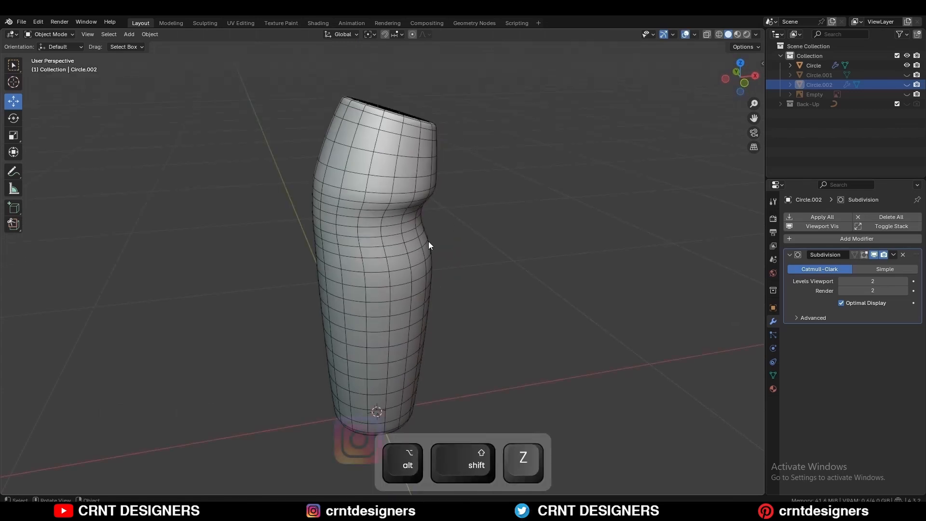
pyautogui.click(742, 89)
pyautogui.hotkey('ctrl', 's')
pyautogui.hotkey('alt', 'shift', 'z')
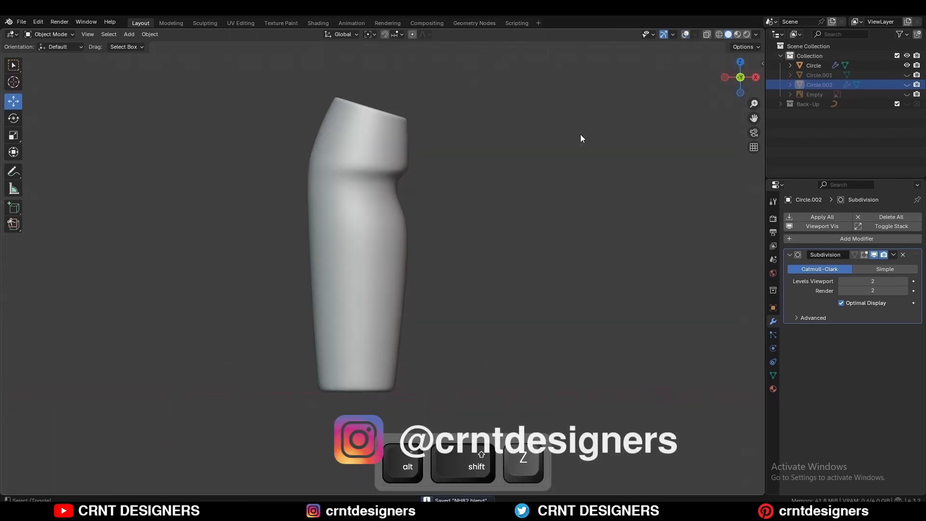